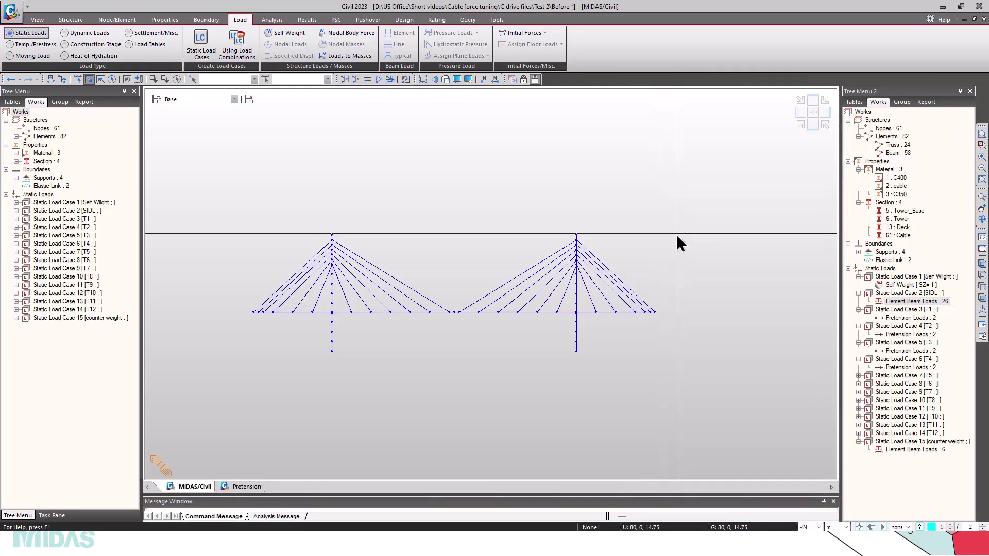
Inspect the cable, deck and tower elements in isometric and front views, including the long cables.
scroll(424, 286, up, 2)
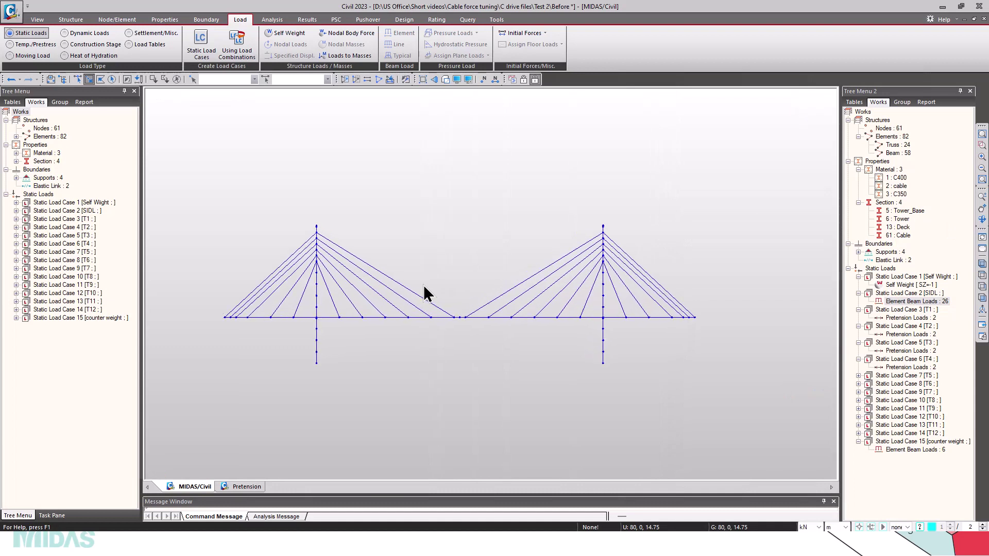
click(891, 144)
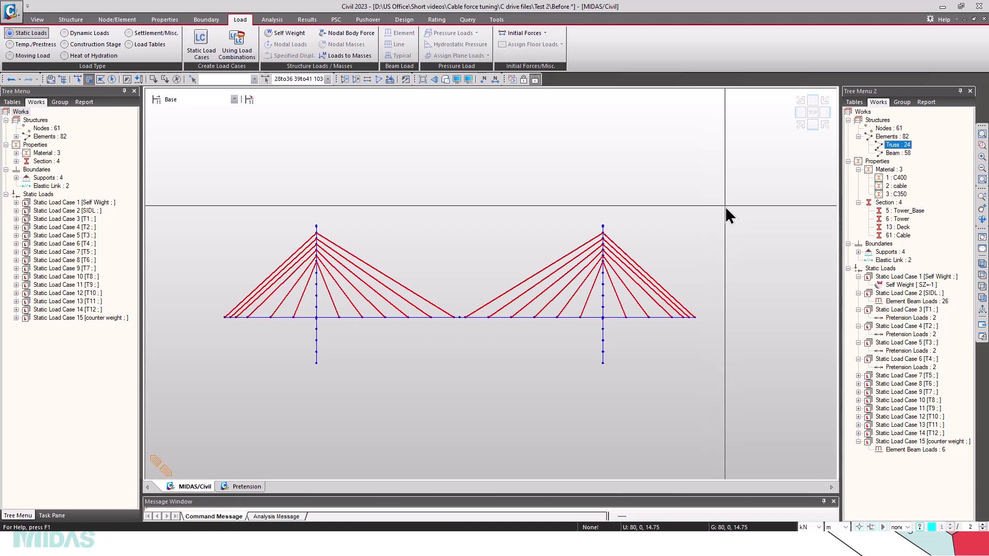
click(903, 153)
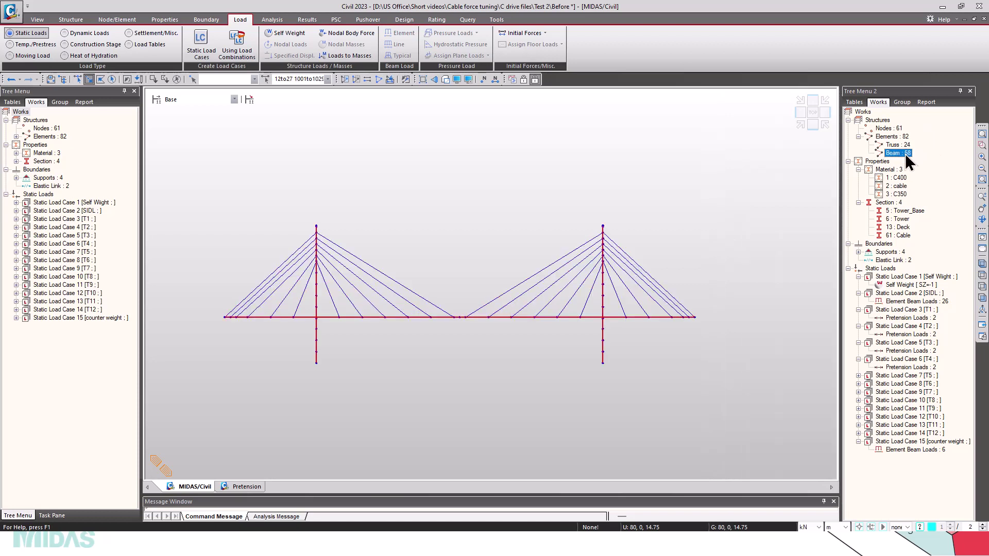
click(800, 127)
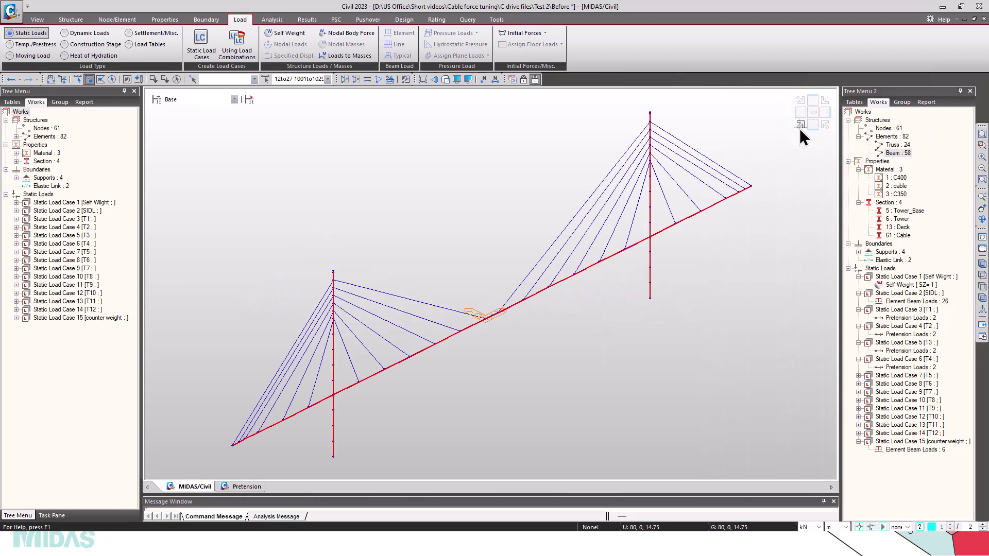
click(812, 130)
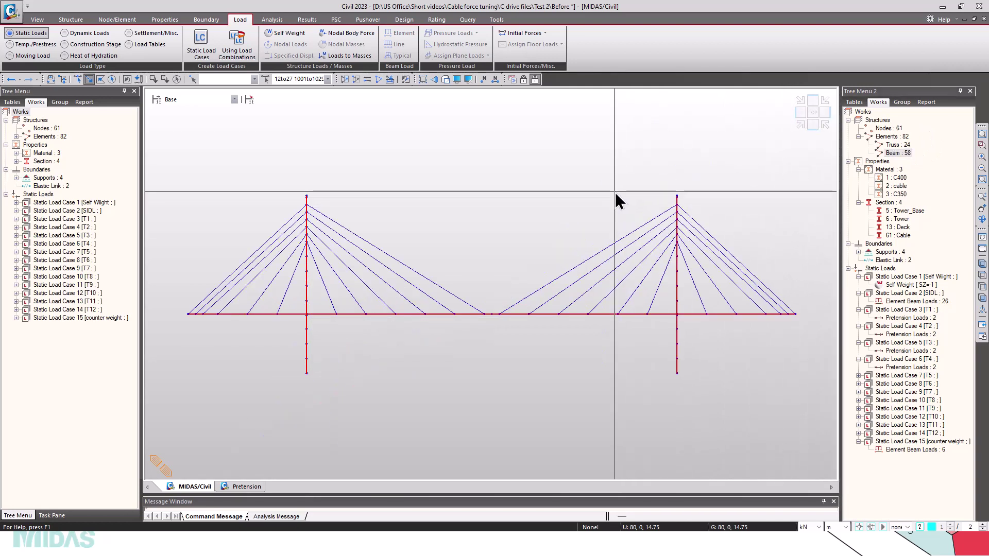
click(579, 413)
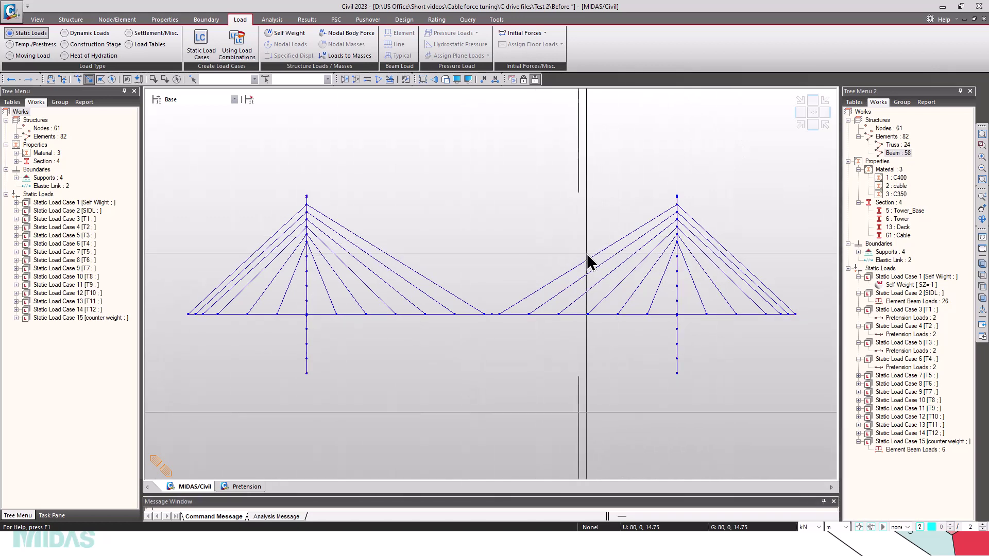
drag(587, 251, 573, 268)
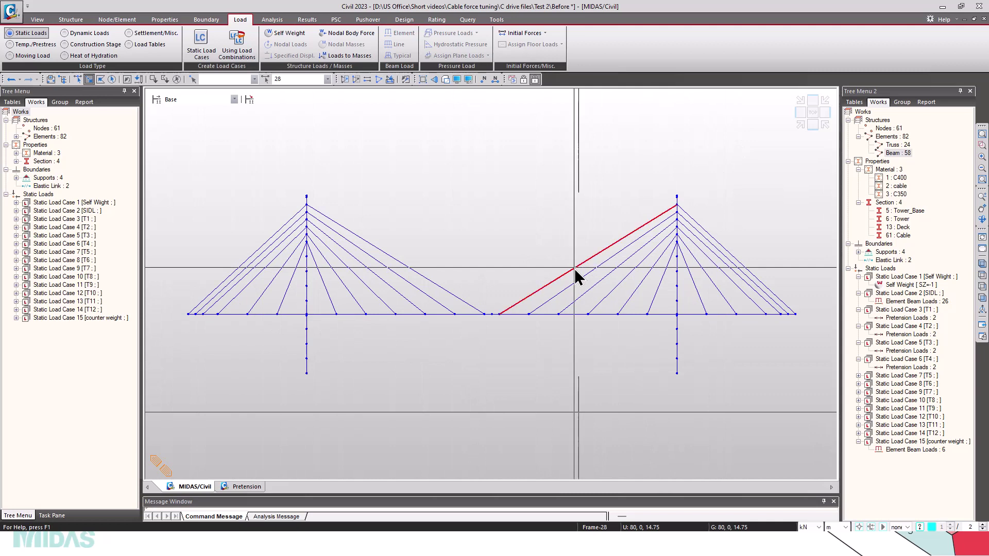
click(400, 263)
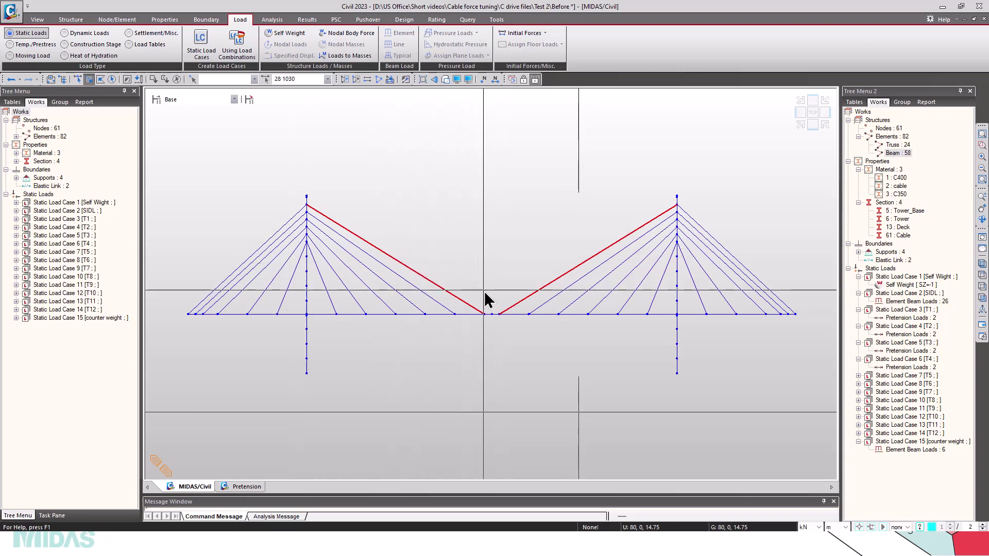
click(501, 236)
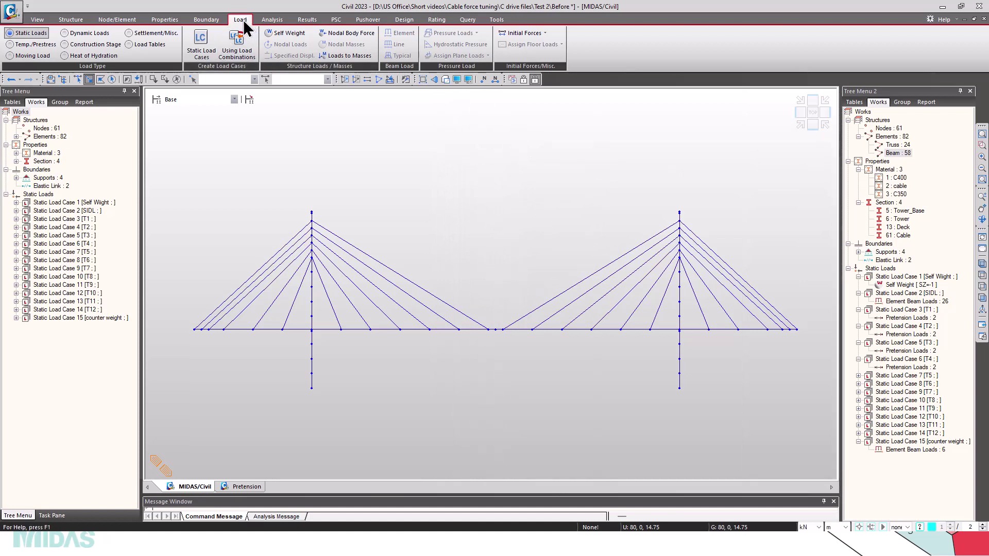
Review the static load cases list, including the Self Weight case details.
click(201, 45)
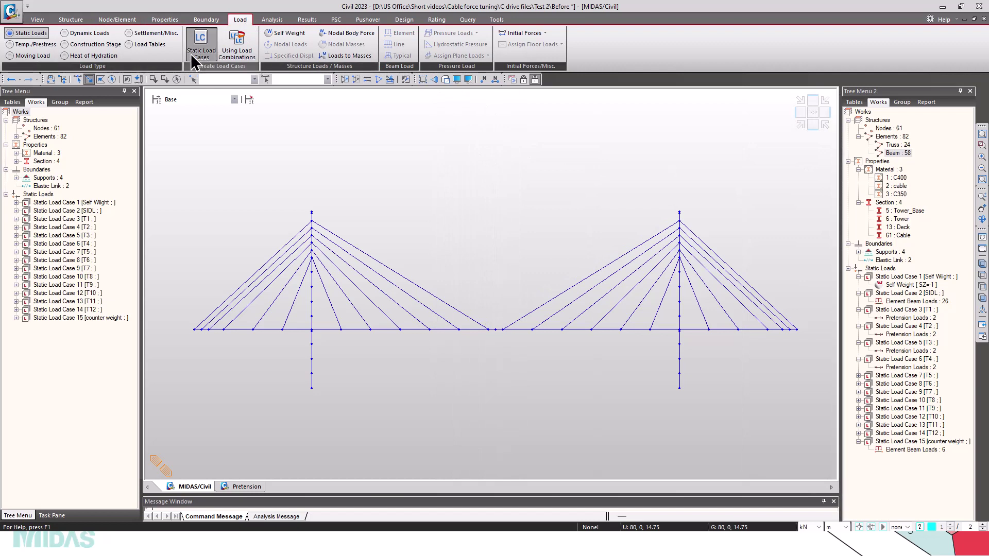
drag(207, 13, 600, 107)
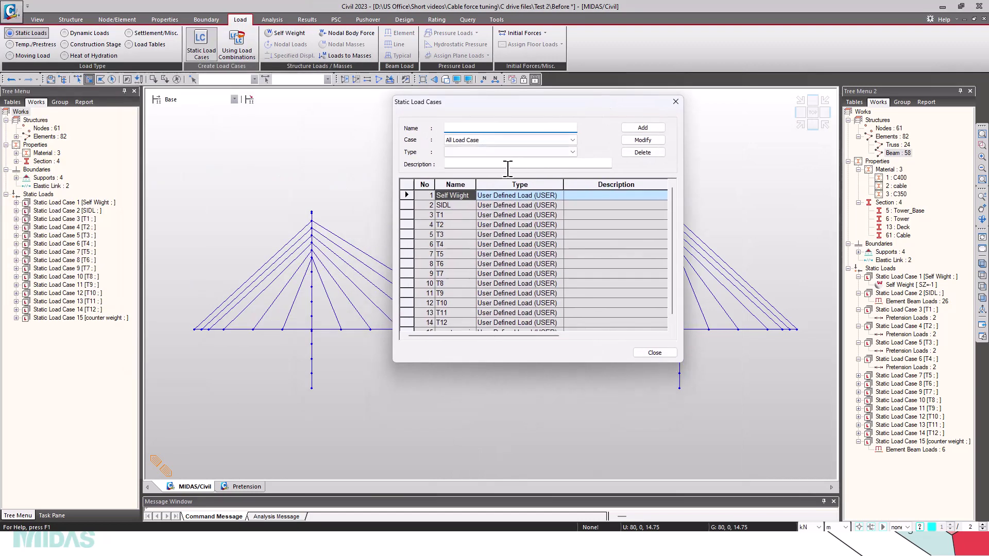
click(452, 198)
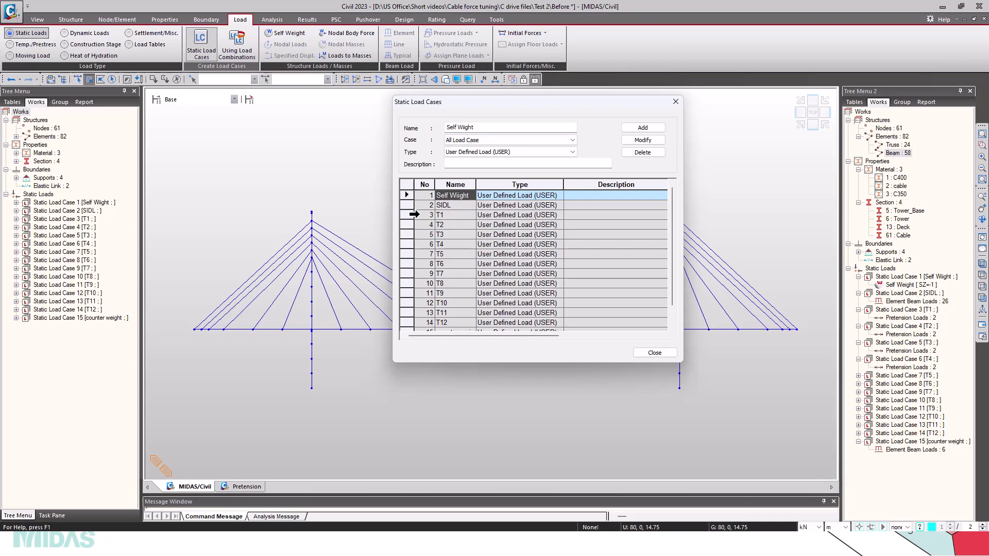
drag(674, 239, 671, 278)
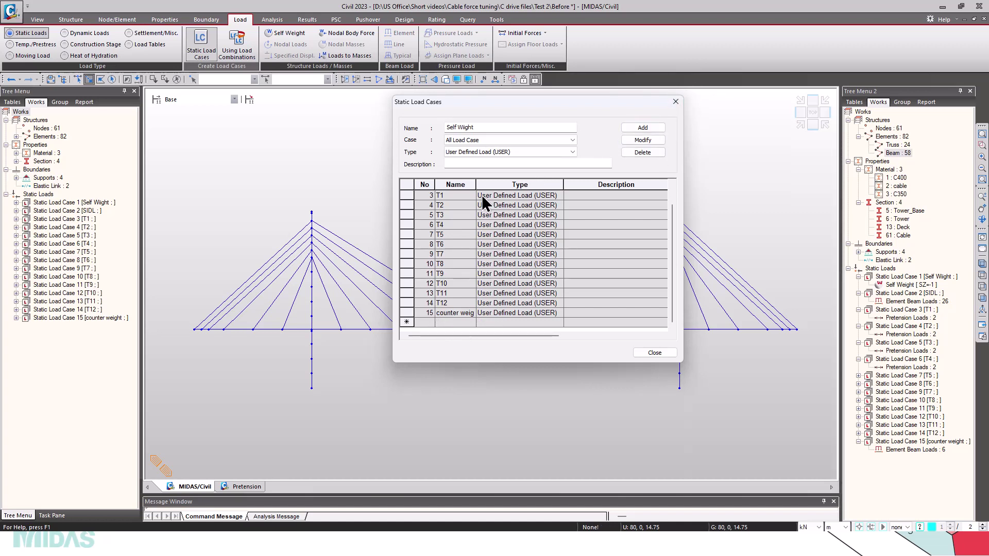
click(675, 102)
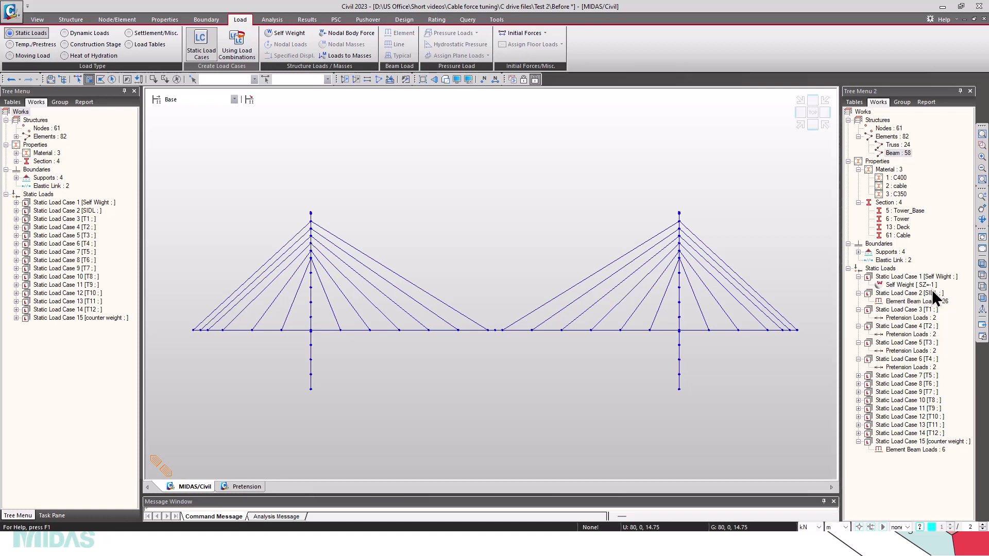
Display the 72.6 SIDL beam loads and the T1 and T2 pretension loads on the model.
click(903, 302)
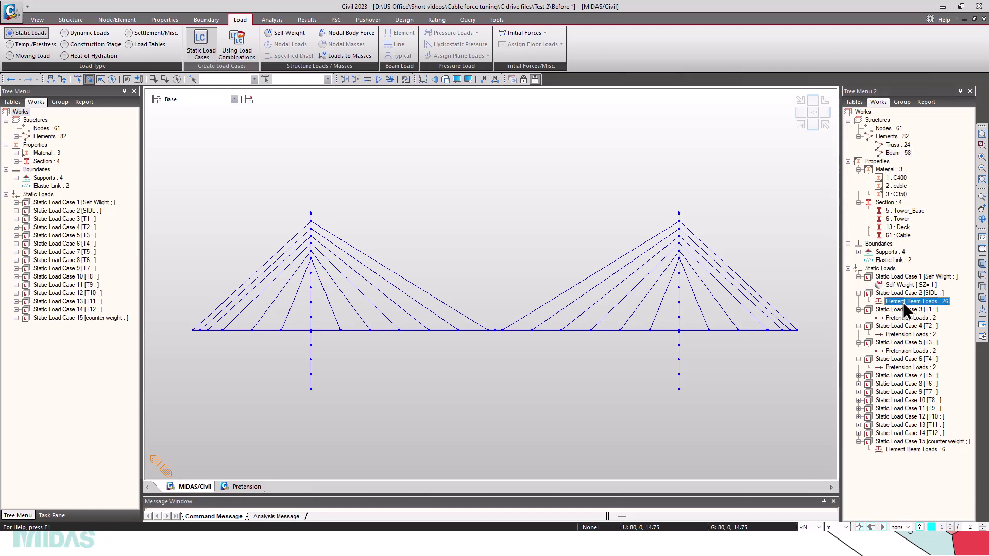
right_click(904, 303)
click(927, 319)
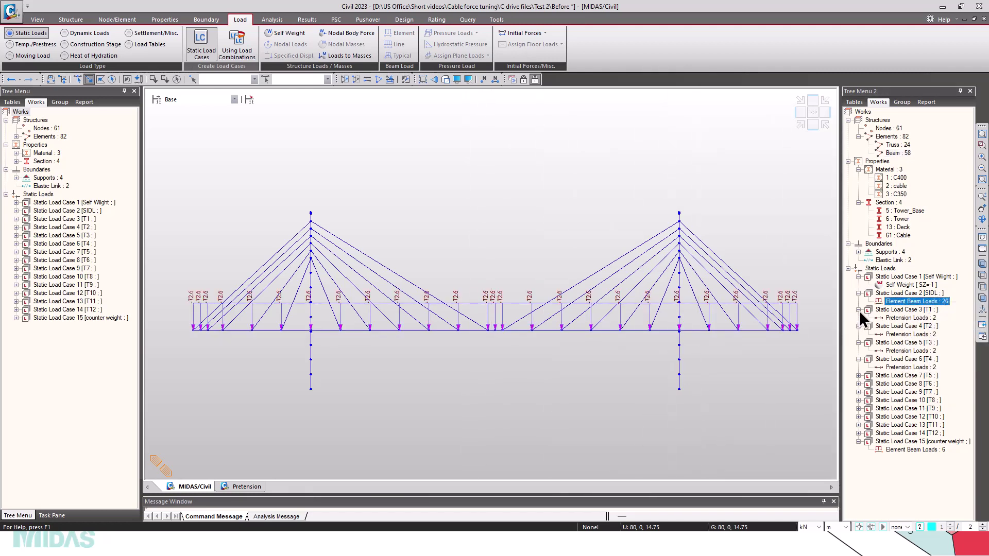
right_click(910, 319)
click(938, 342)
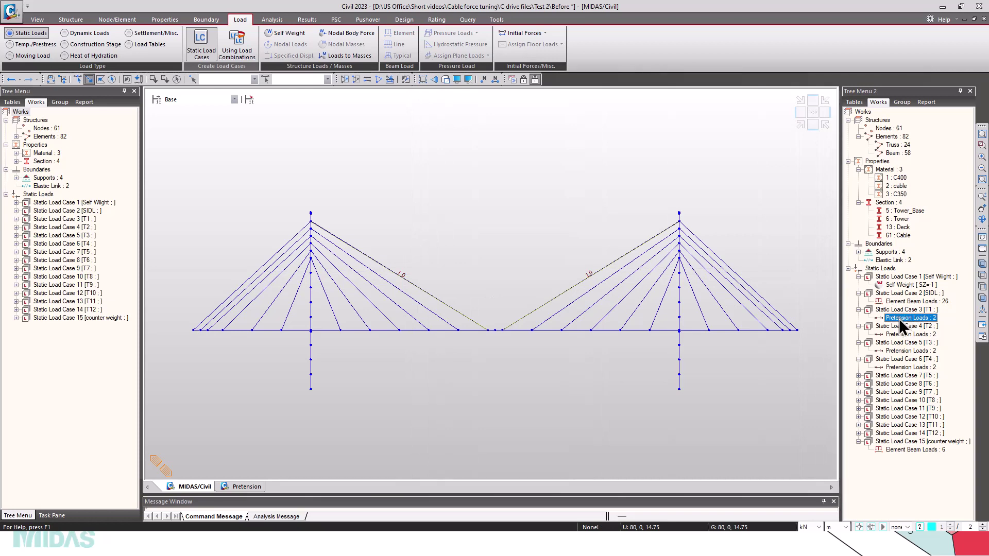
right_click(914, 336)
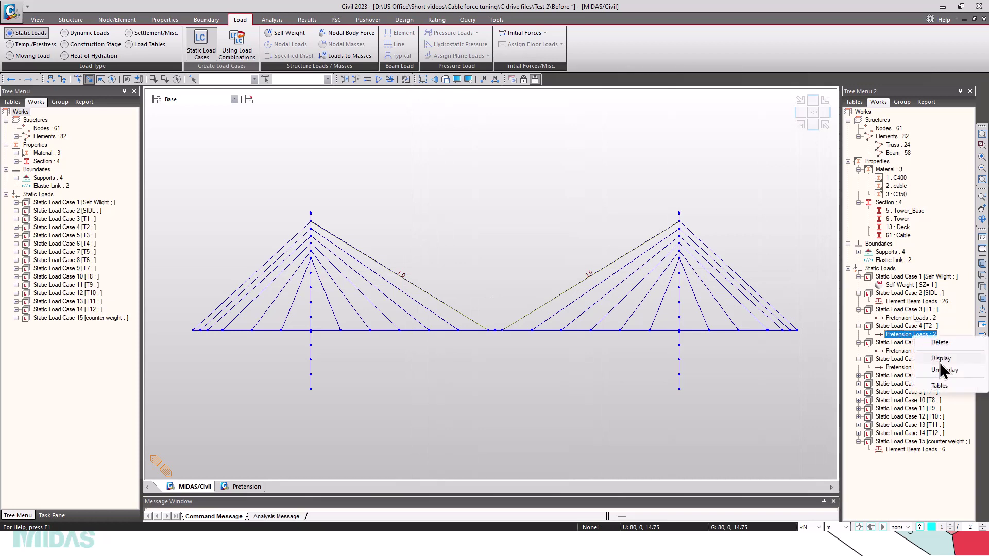
click(940, 363)
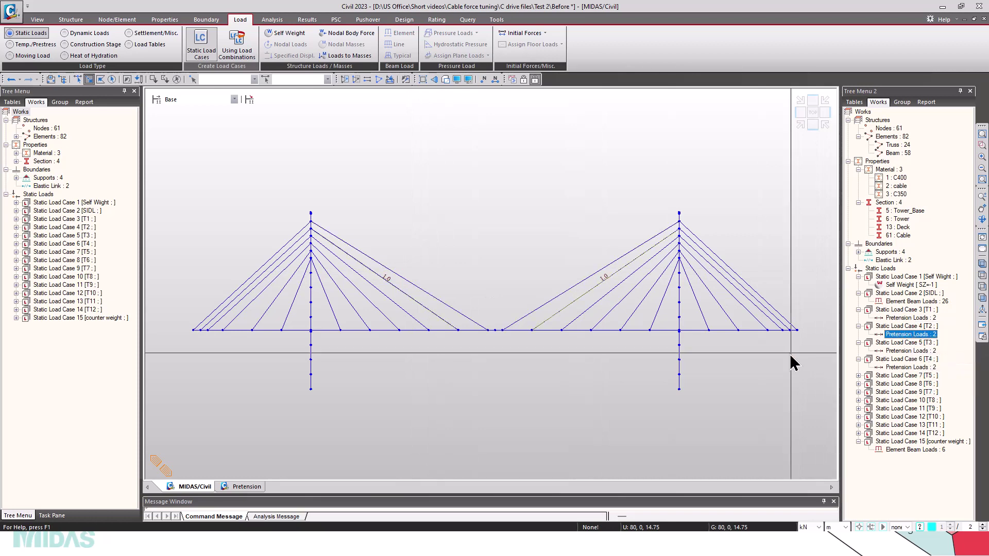
Display the T4 pretension loads, and show then hide the 600.0 counter weight loads.
right_click(907, 368)
click(923, 403)
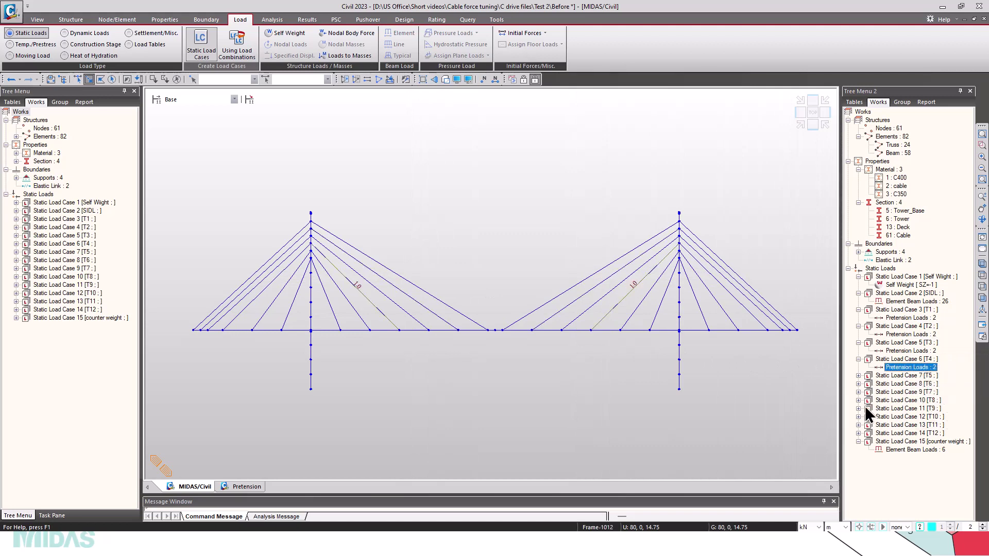
right_click(901, 449)
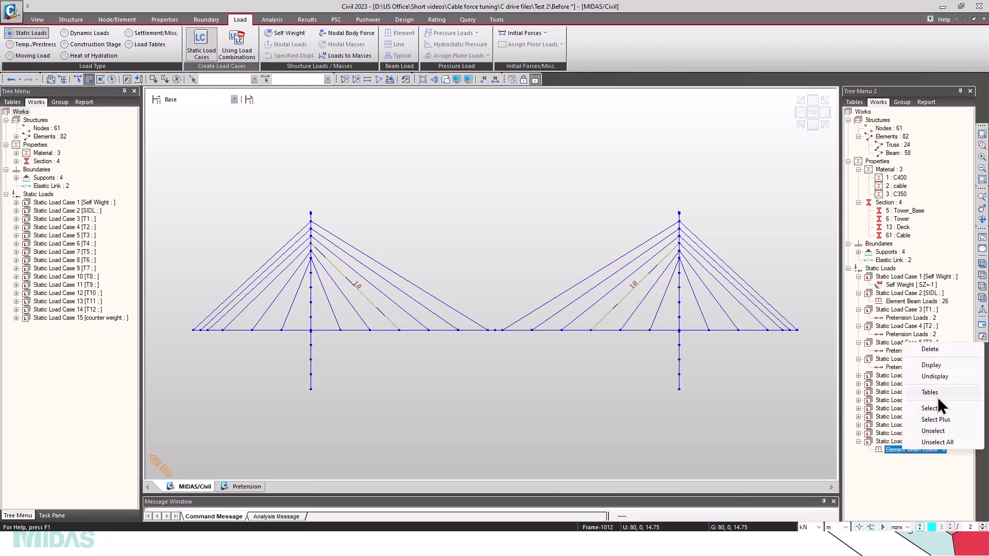
click(943, 366)
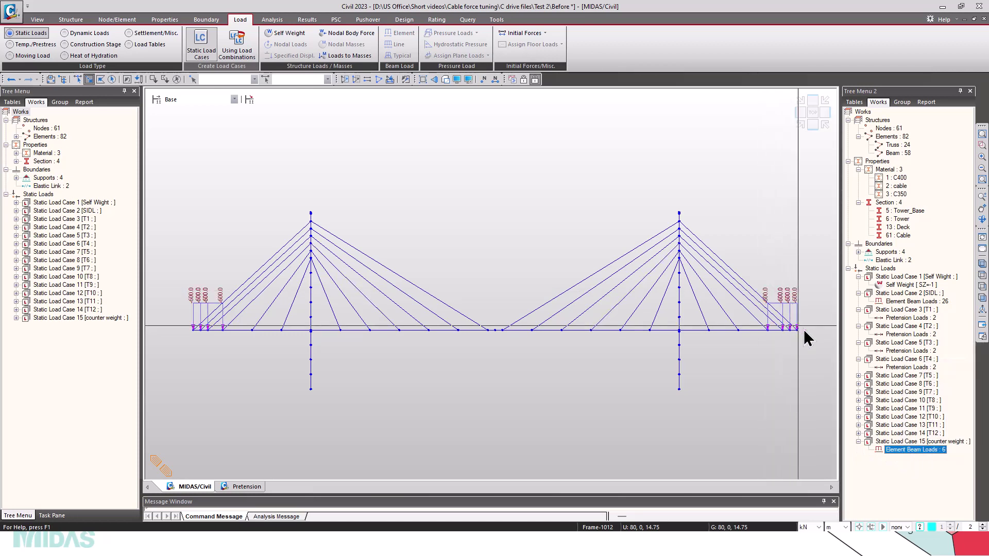
right_click(923, 449)
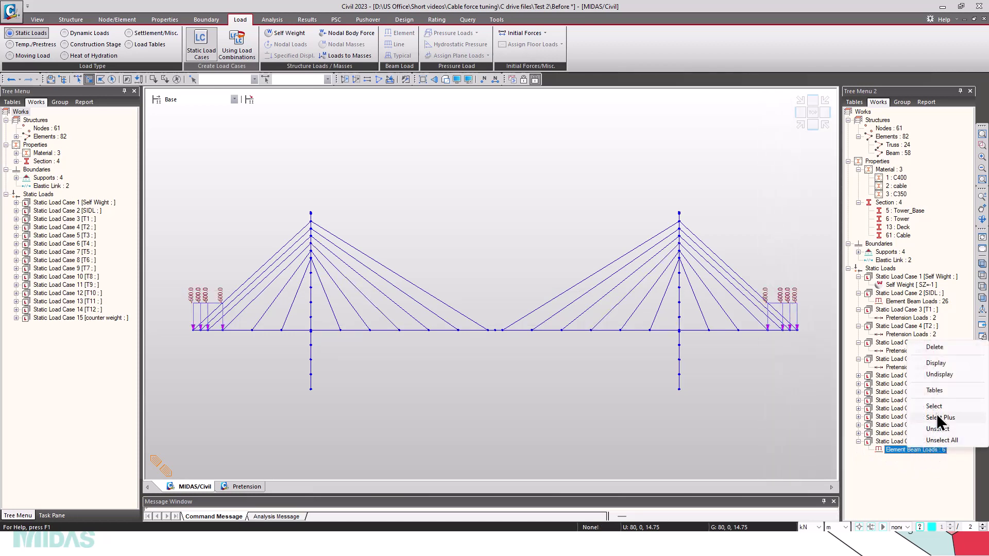
click(948, 375)
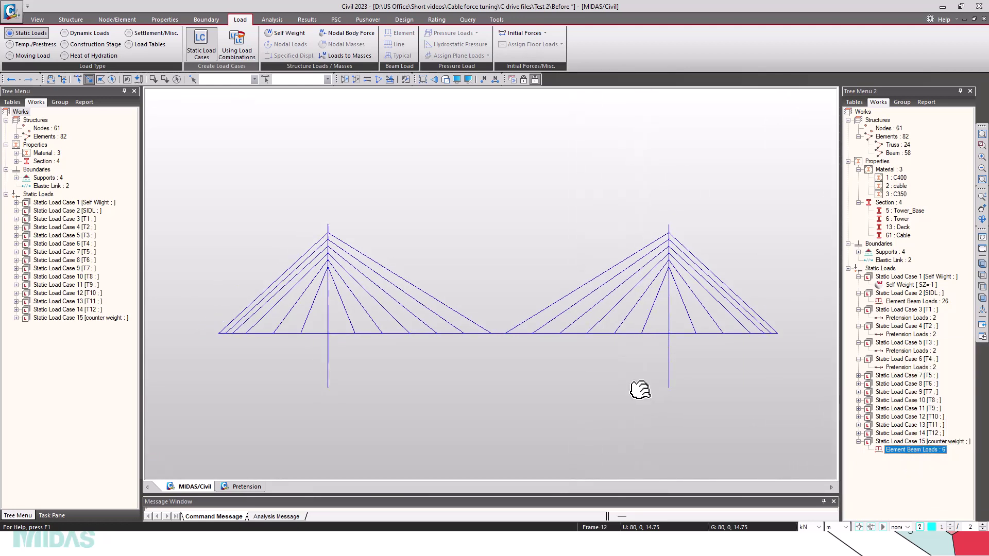
Open the T3 pretension loads in a table and widen its Load Case column.
click(914, 352)
right_click(914, 351)
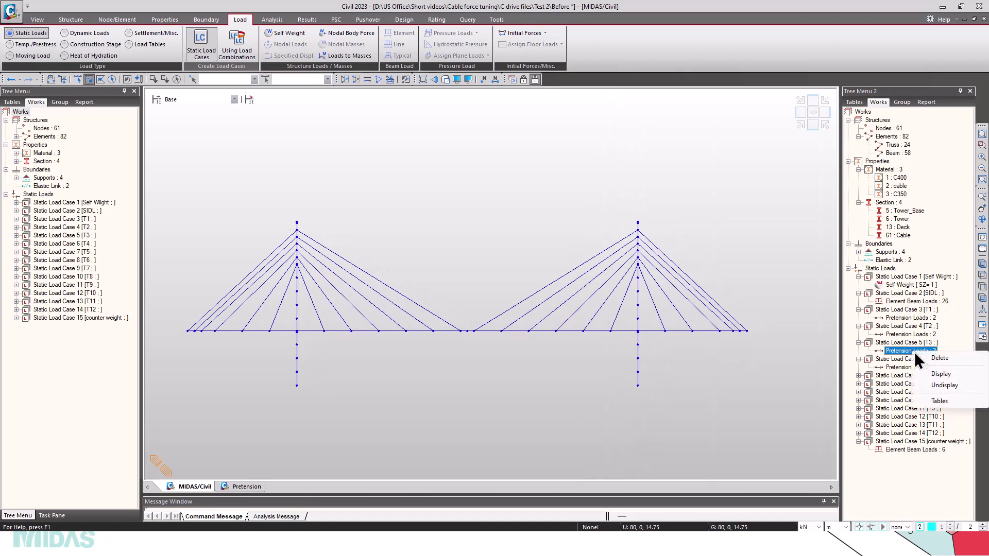
click(940, 401)
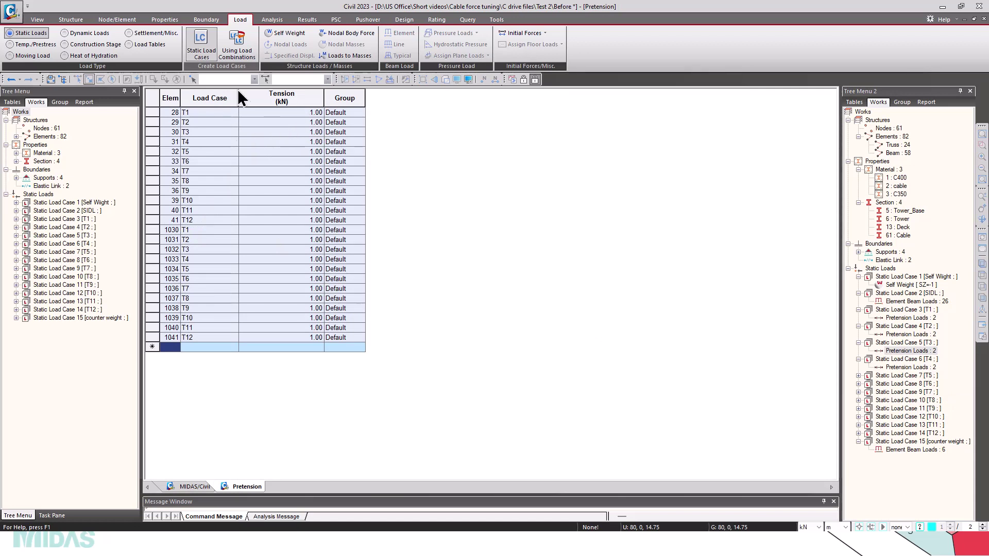
drag(241, 99, 250, 99)
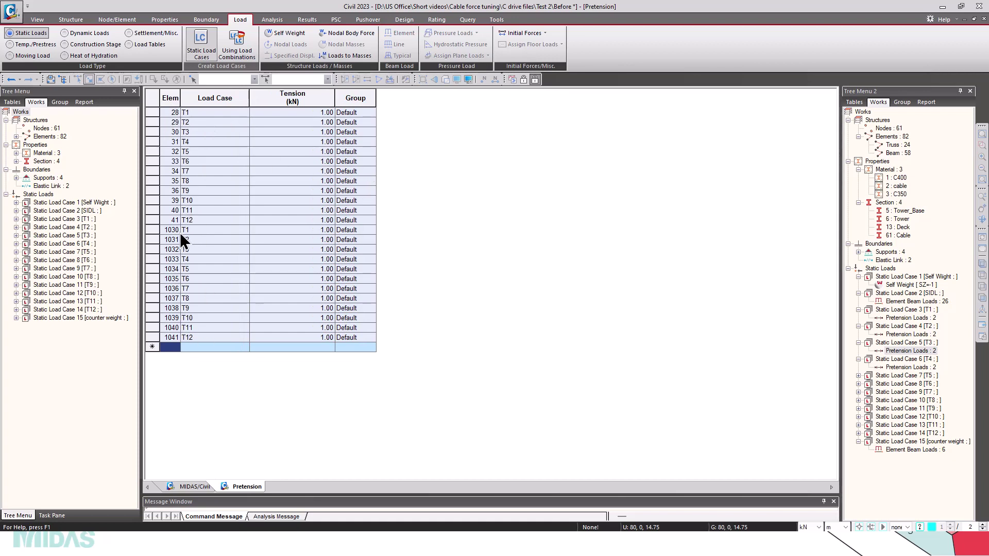
click(193, 486)
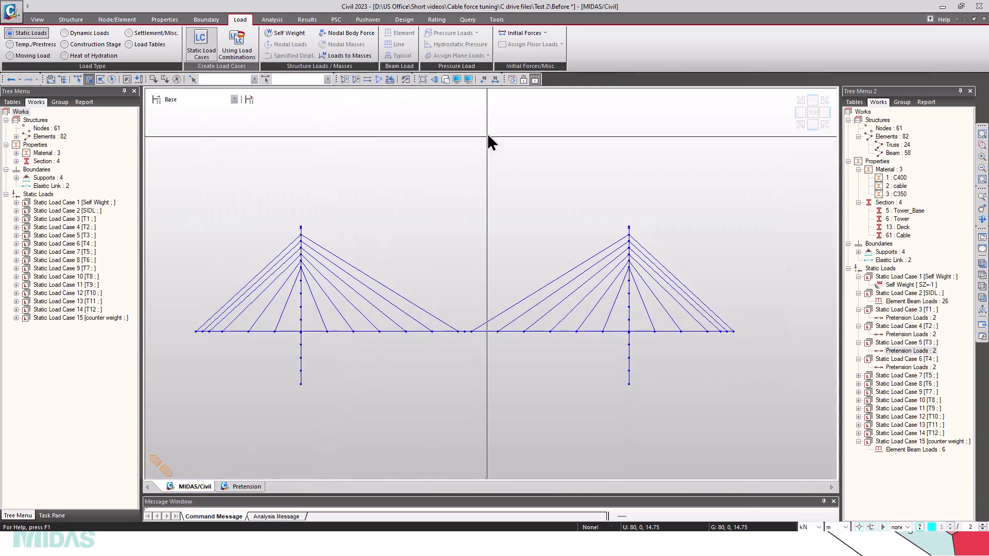
Enter post-processing mode and open Load Combinations to check ULC's 1.0 load factors.
click(535, 80)
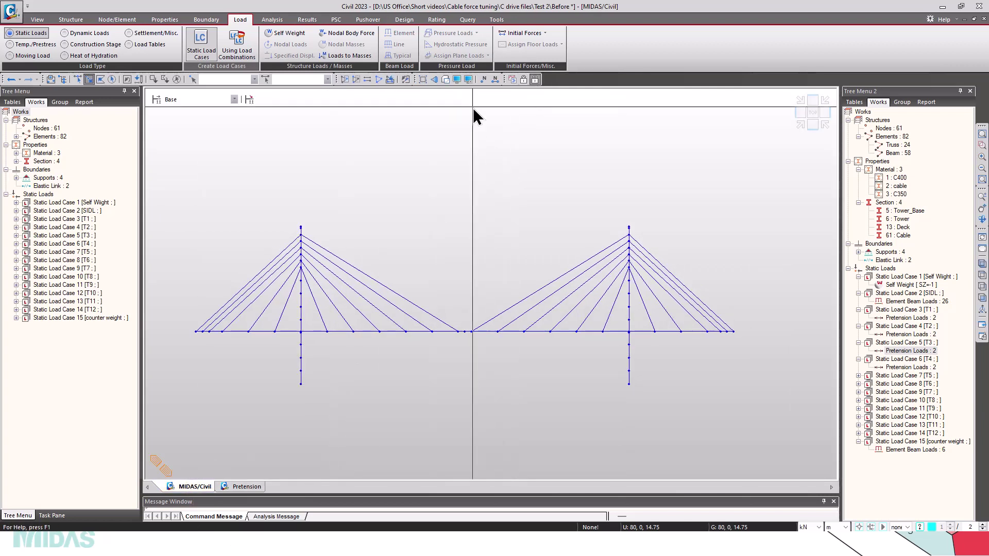
click(316, 23)
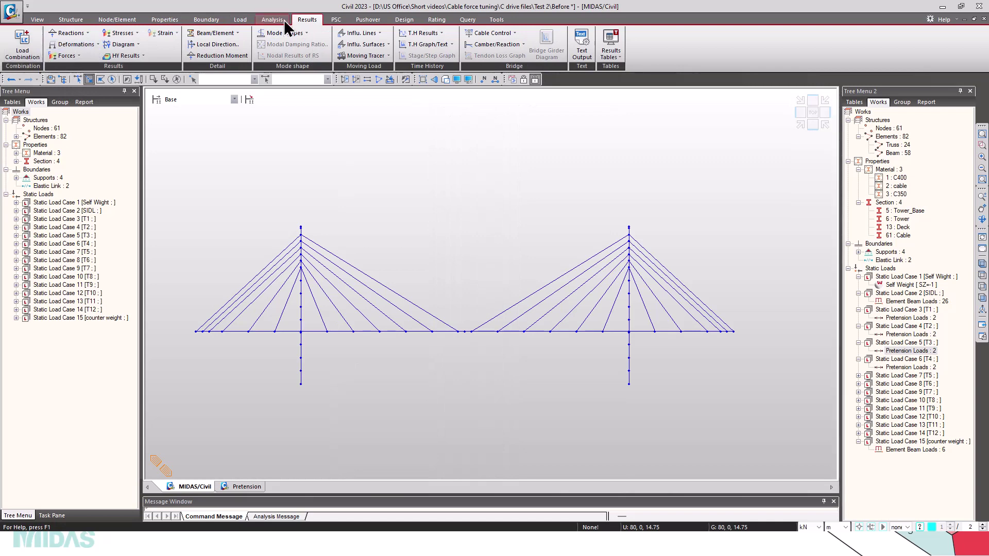
click(11, 57)
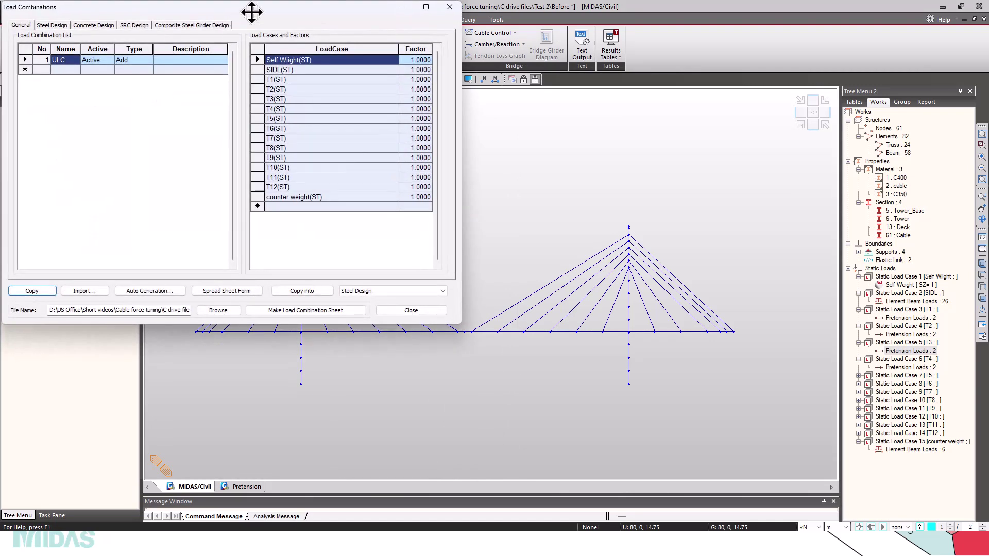
drag(254, 11, 473, 70)
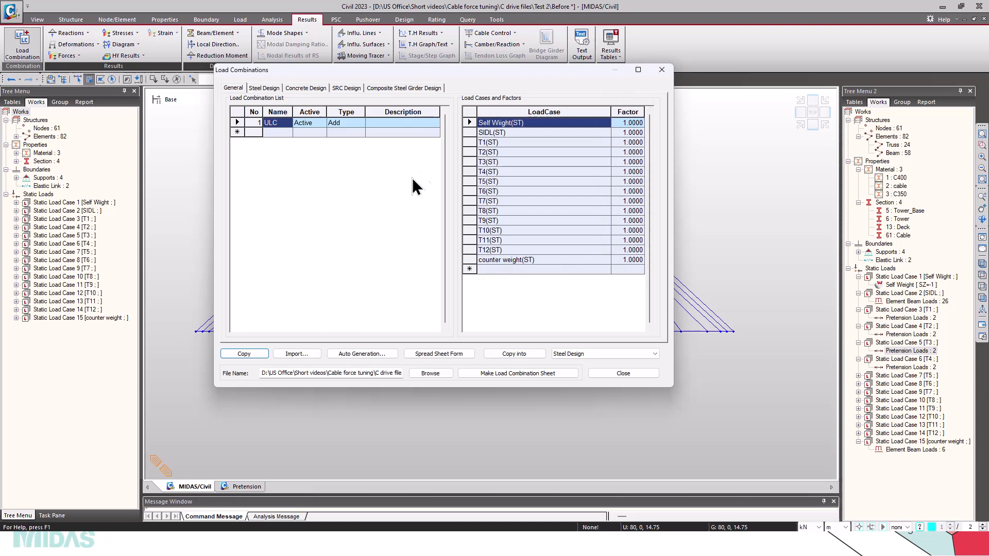
Set up a beam diagram for the ULC combination with the legend turned on.
click(662, 70)
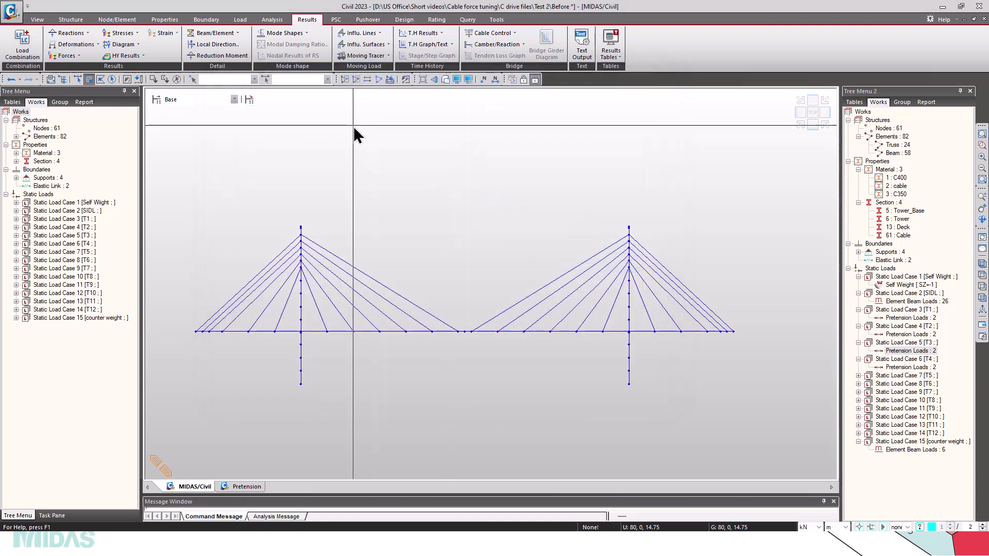
click(78, 56)
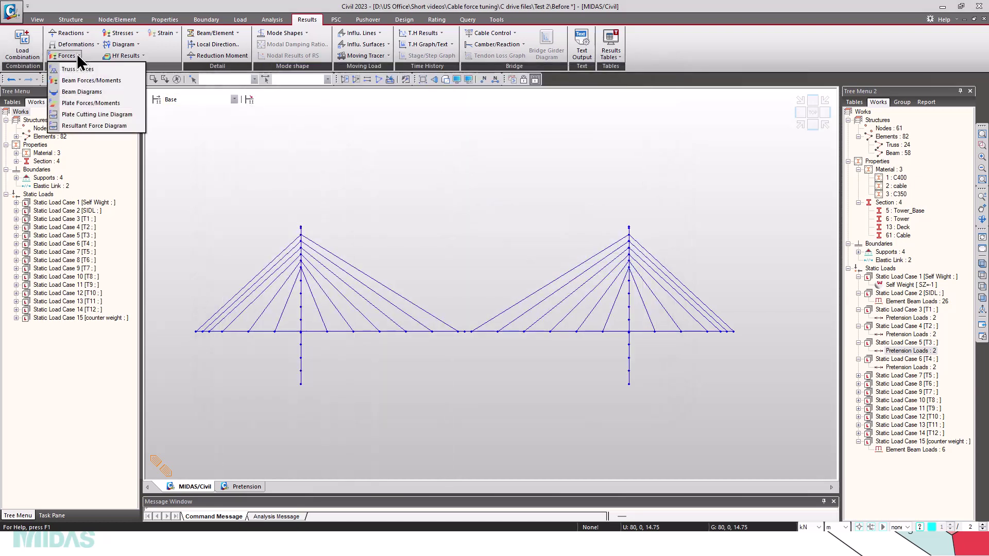
click(82, 92)
click(85, 150)
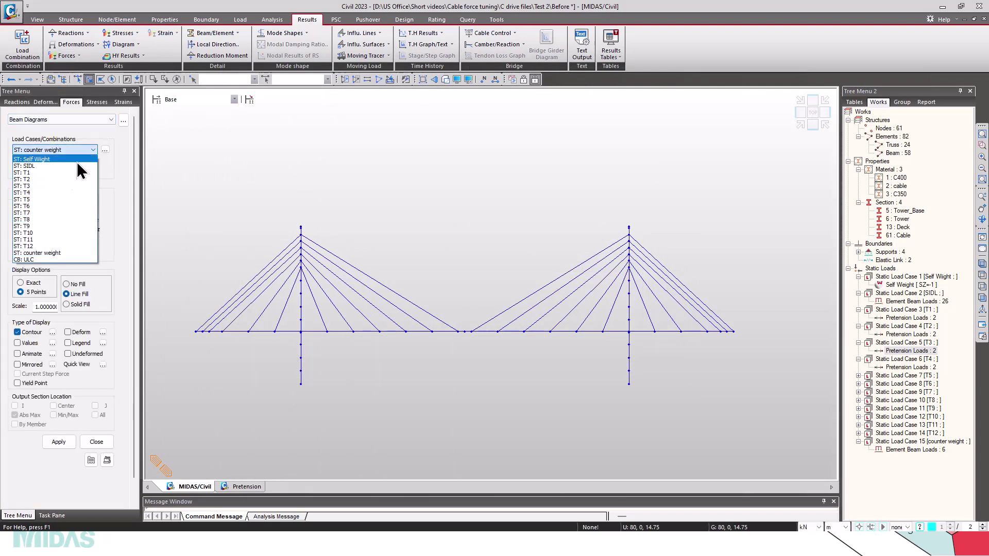
click(41, 261)
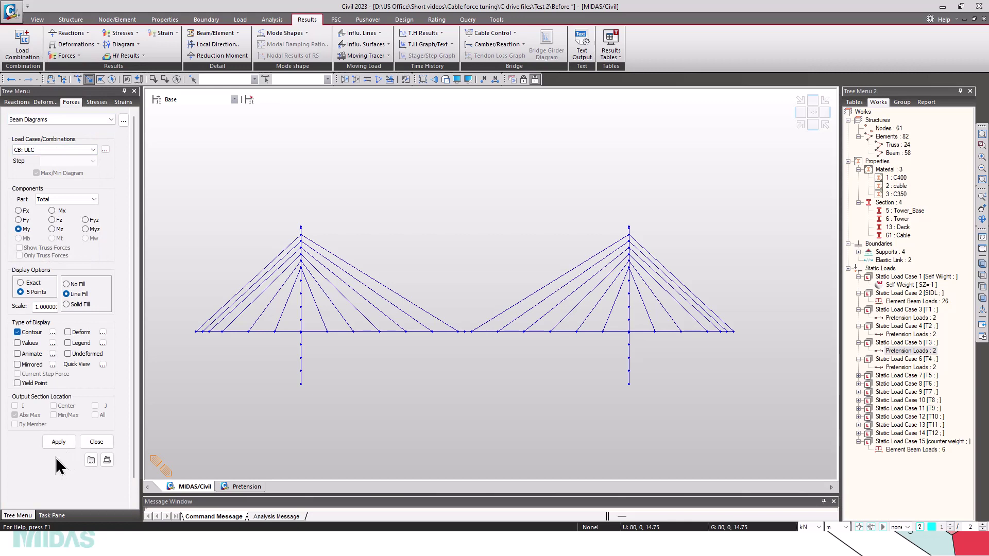
click(68, 343)
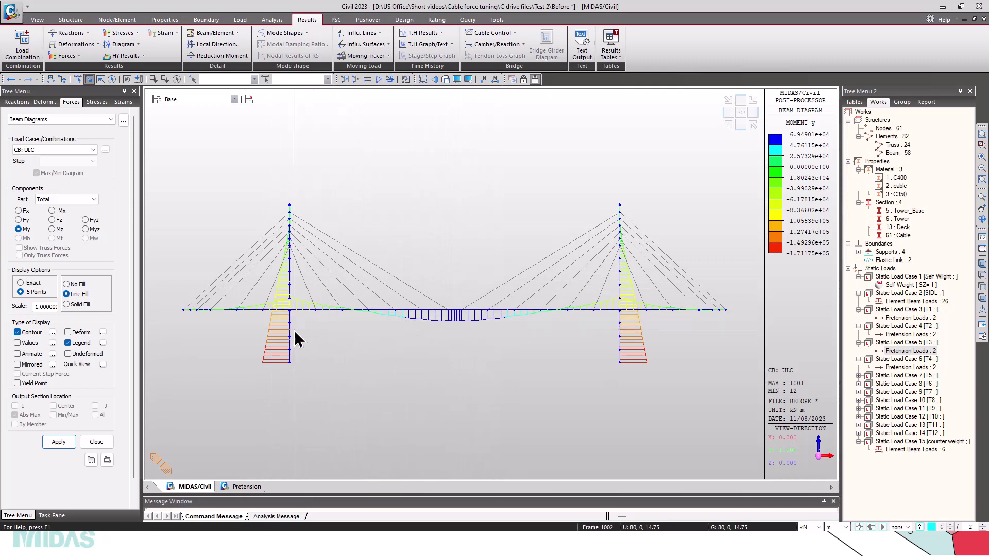
Apply the ULC moment diagram and window-select the deck elements to show only them.
click(172, 305)
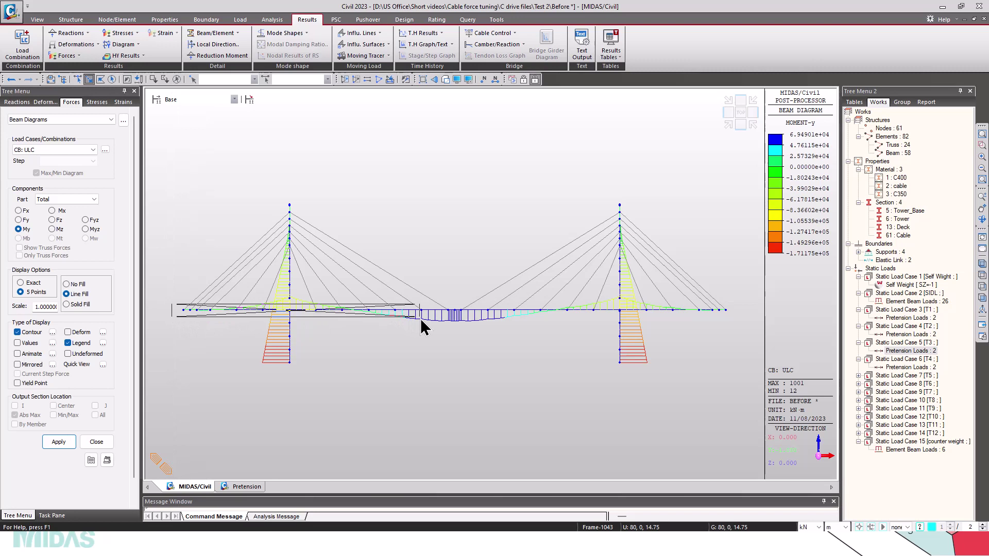
key(Escape)
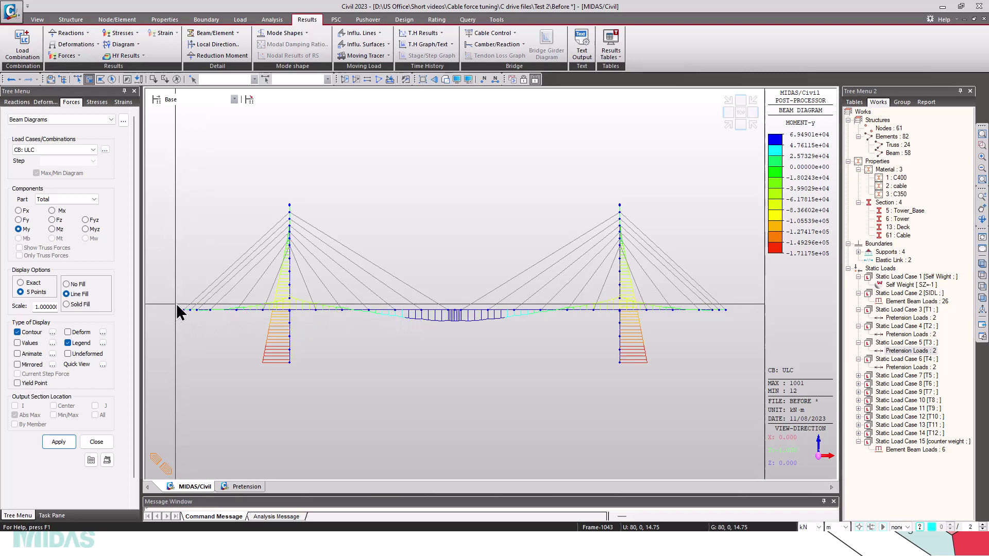
click(177, 305)
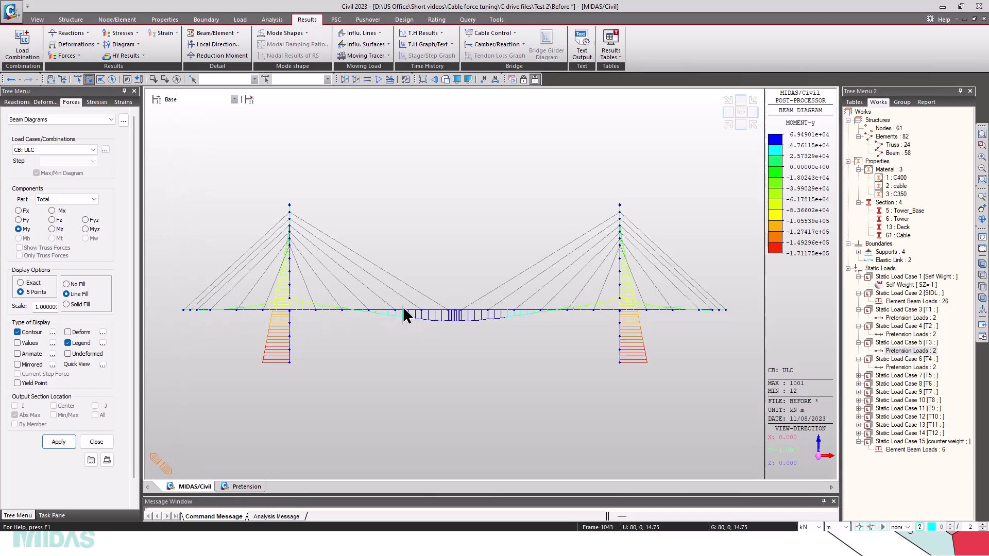
click(734, 315)
click(61, 443)
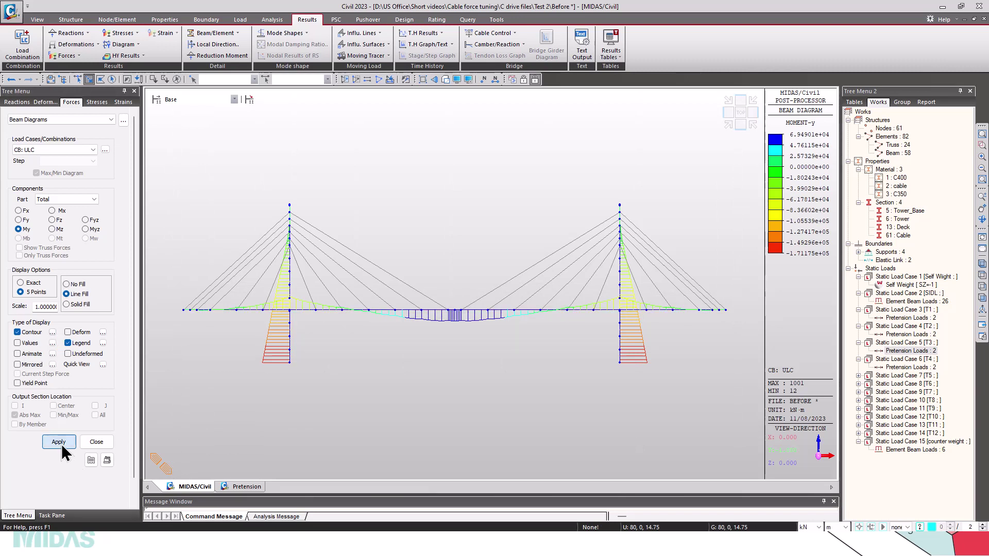
click(177, 307)
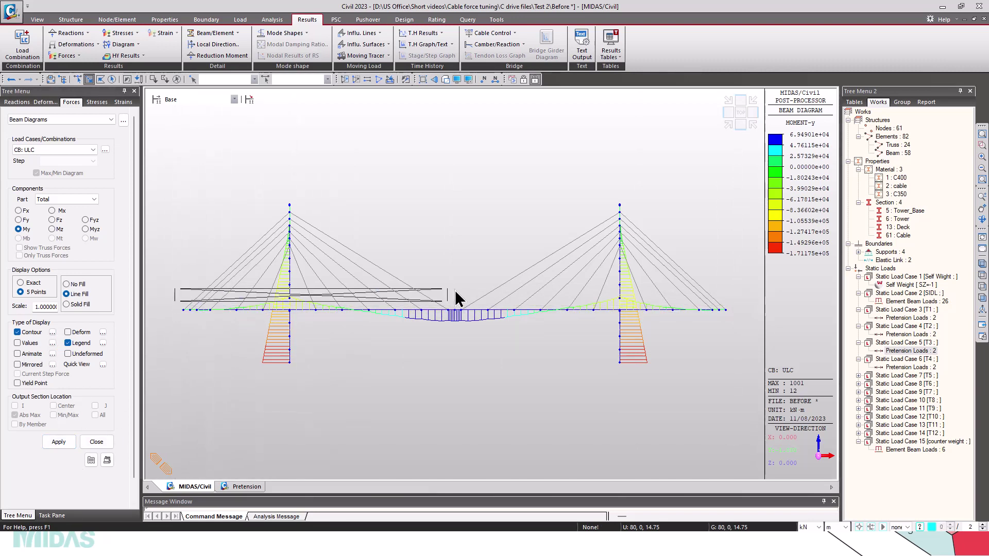
click(738, 315)
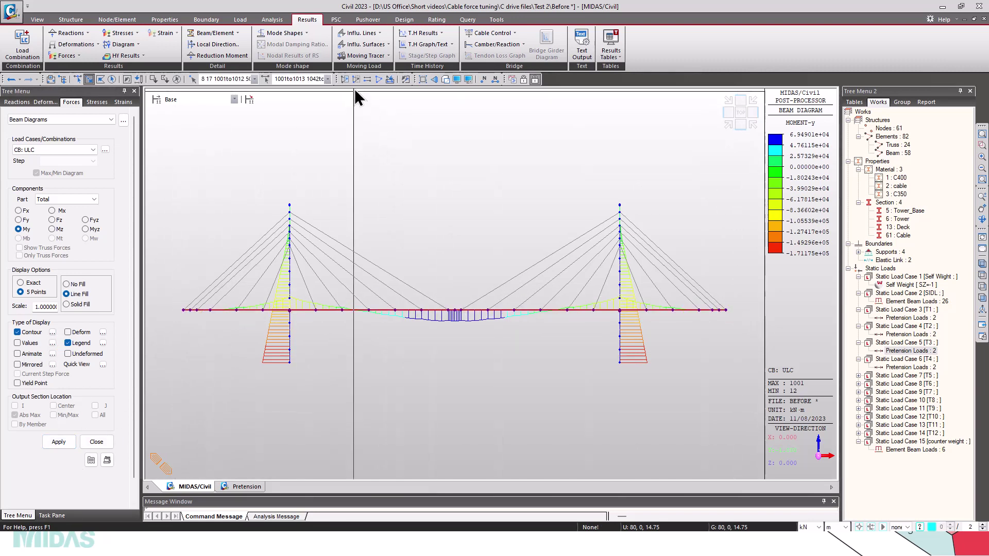
key(F2)
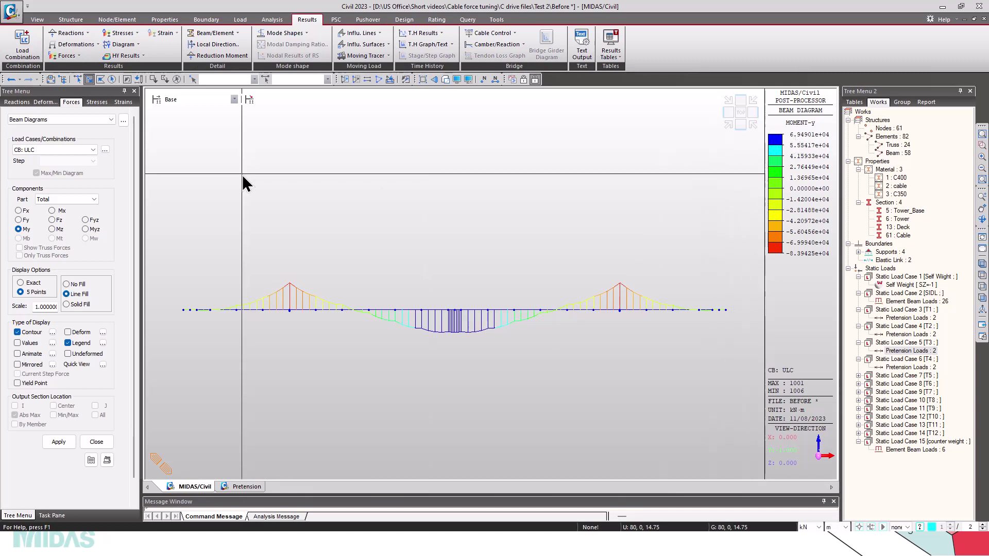
In preprocessing mode, activate only the Deck group and label elements 1001–1012.
scroll(248, 178, down, 1)
click(531, 80)
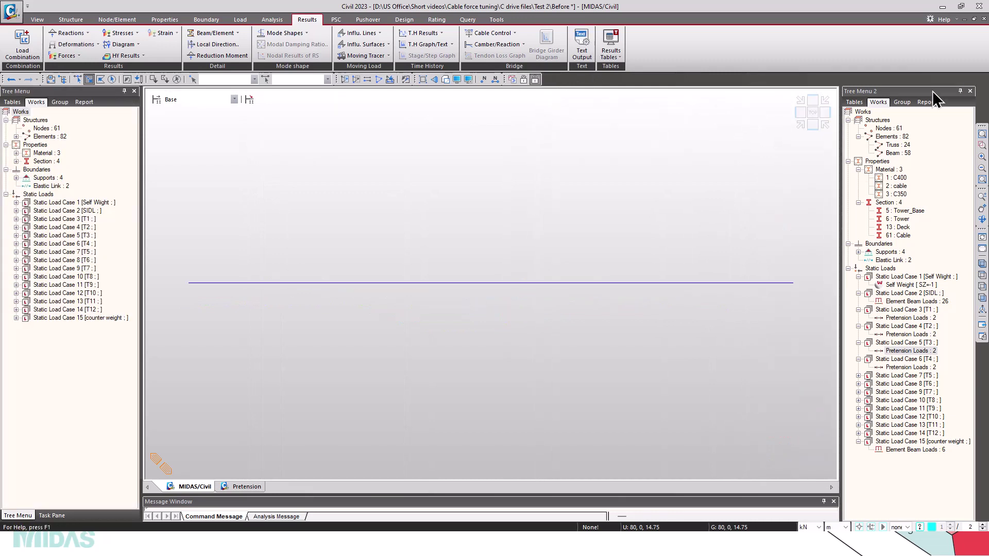
click(903, 102)
double_click(885, 129)
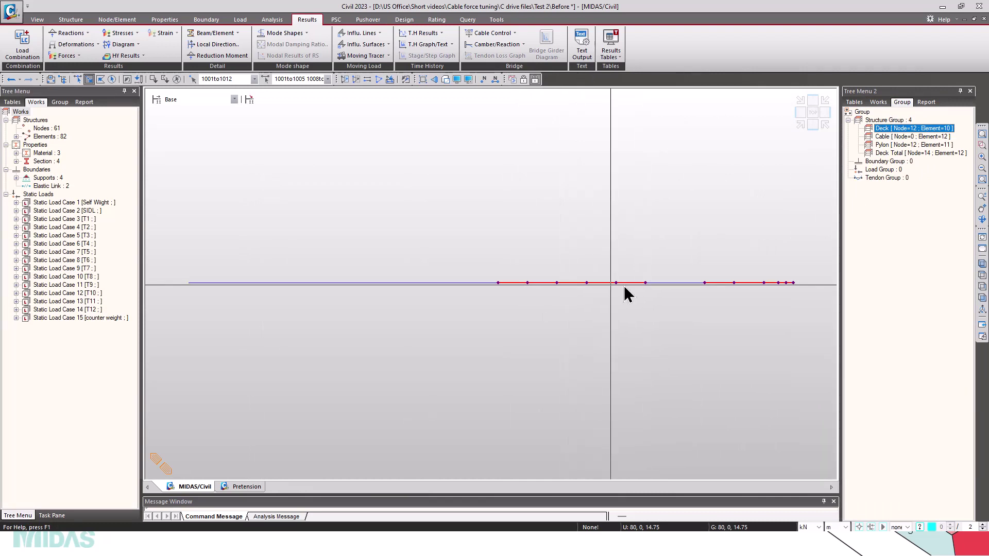
click(344, 80)
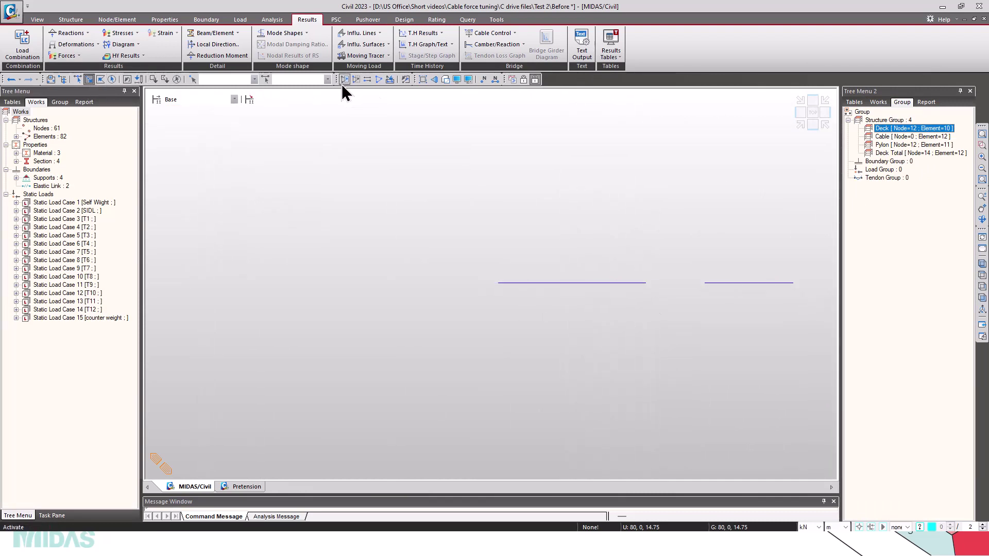
click(495, 81)
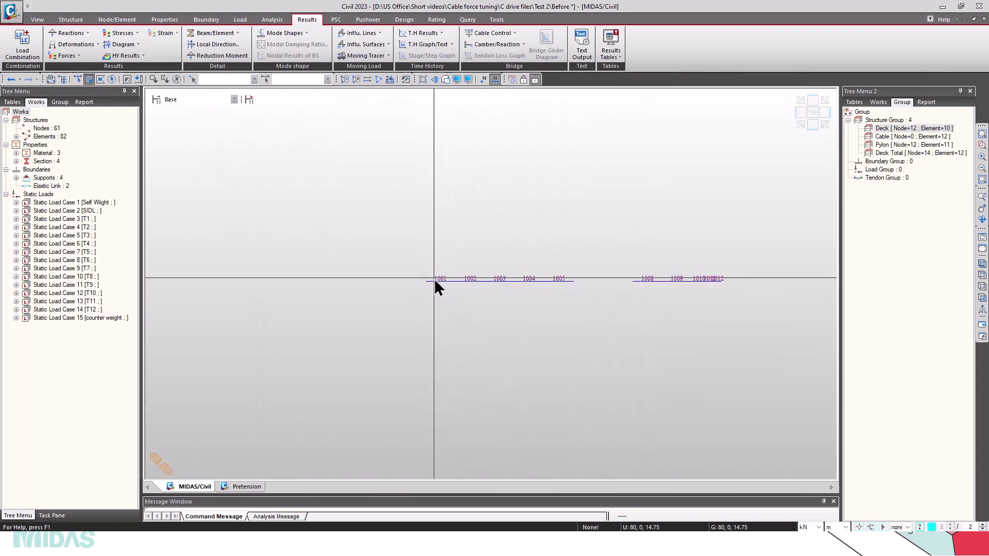
middle_drag(619, 290, 541, 293)
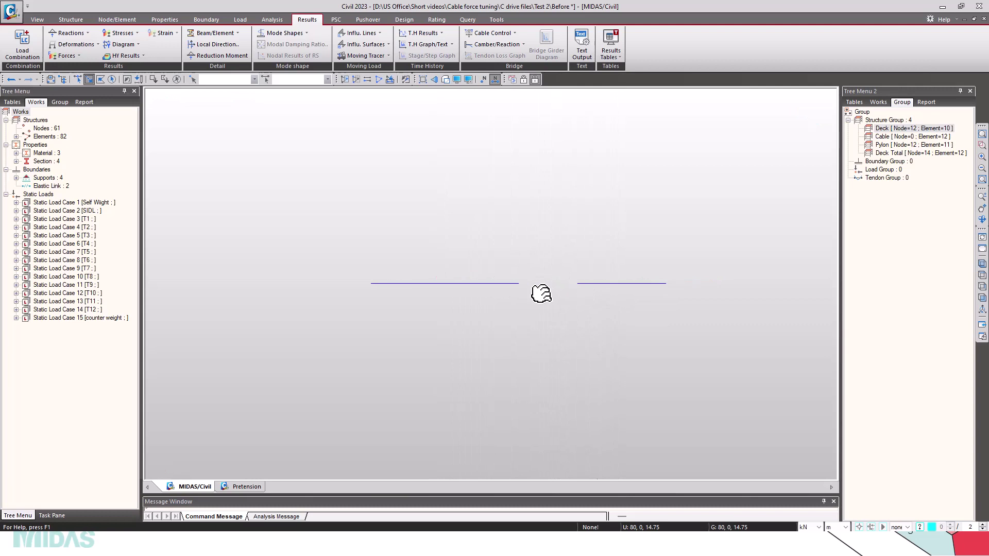
scroll(636, 298, up, 3)
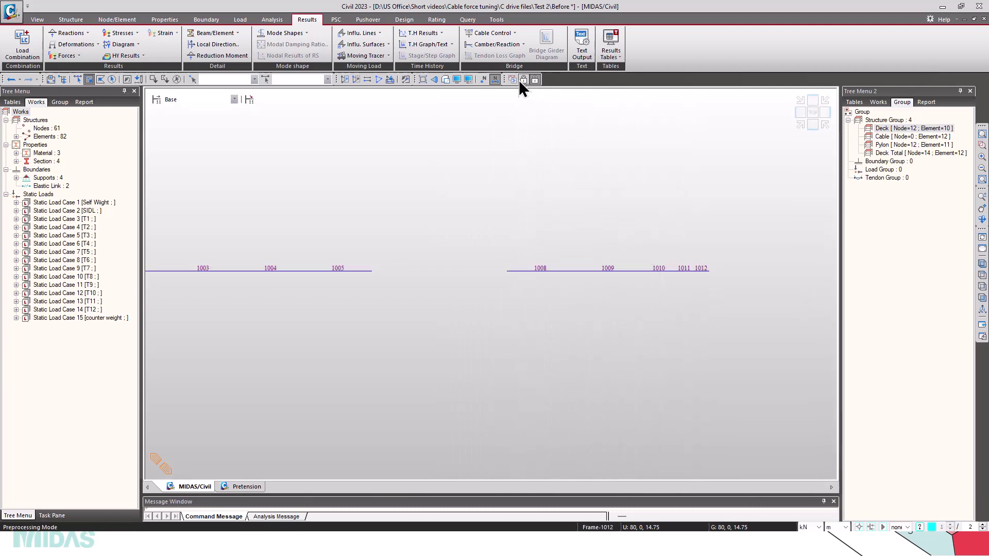
Plot the ULC My beam diagram with values at element I-ends, hiding element numbers.
click(79, 56)
click(75, 94)
click(60, 149)
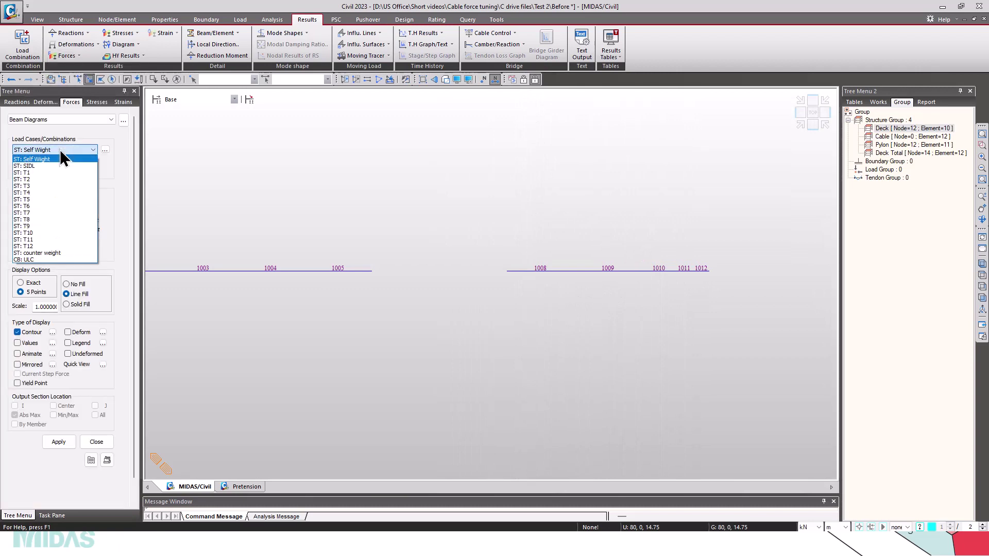
click(35, 259)
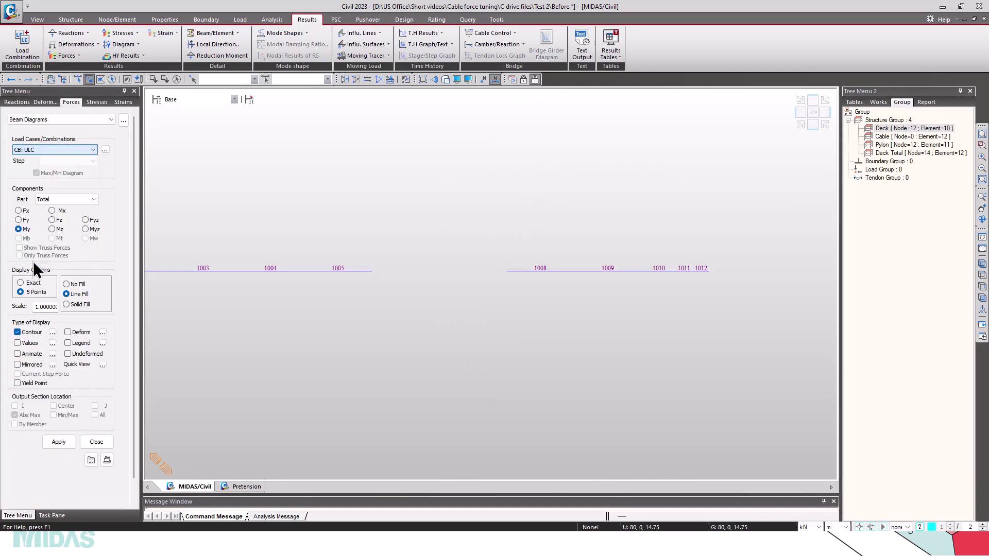
click(28, 343)
click(95, 416)
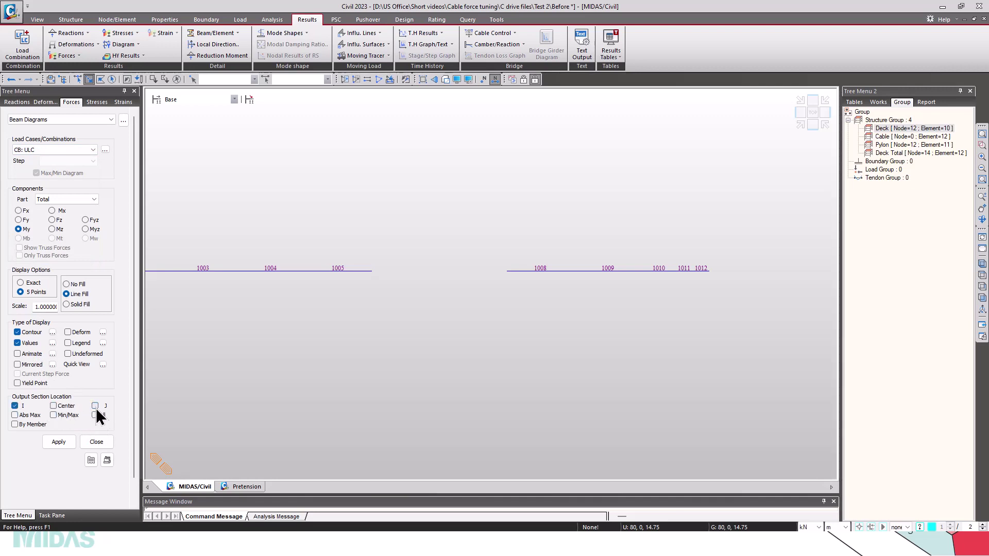
click(58, 441)
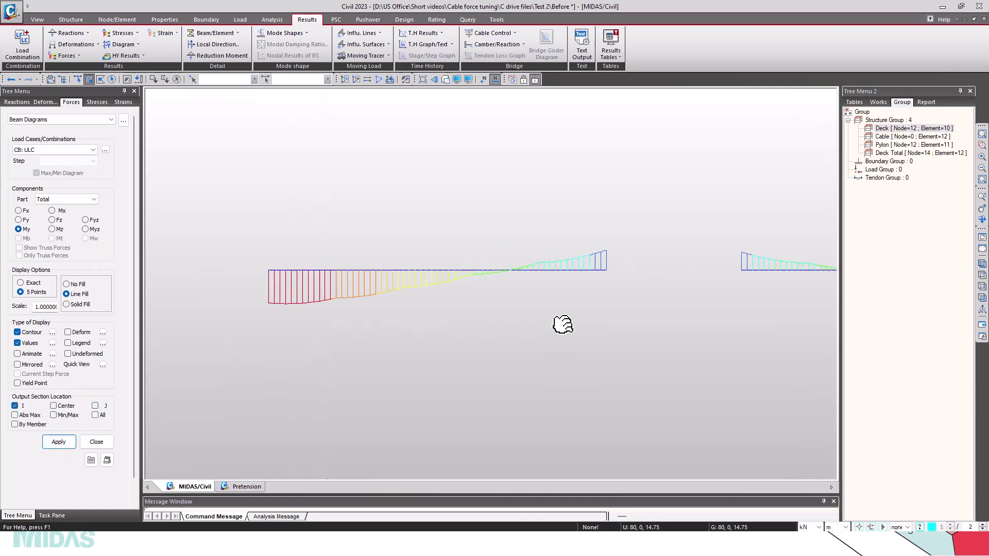
click(495, 78)
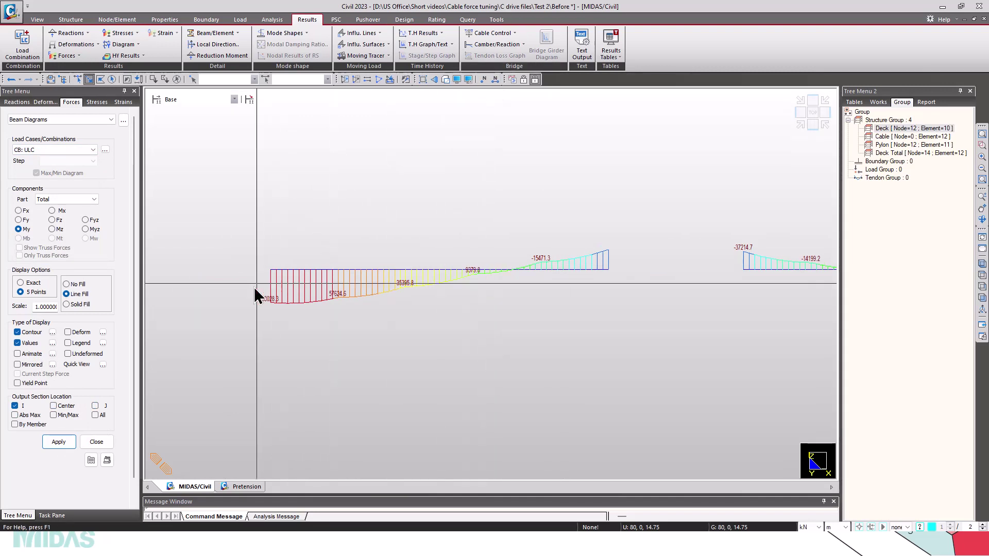
Zoom and pan across the deck to read the moment values, then open Unknown Load Factor.
scroll(270, 291, up, 4)
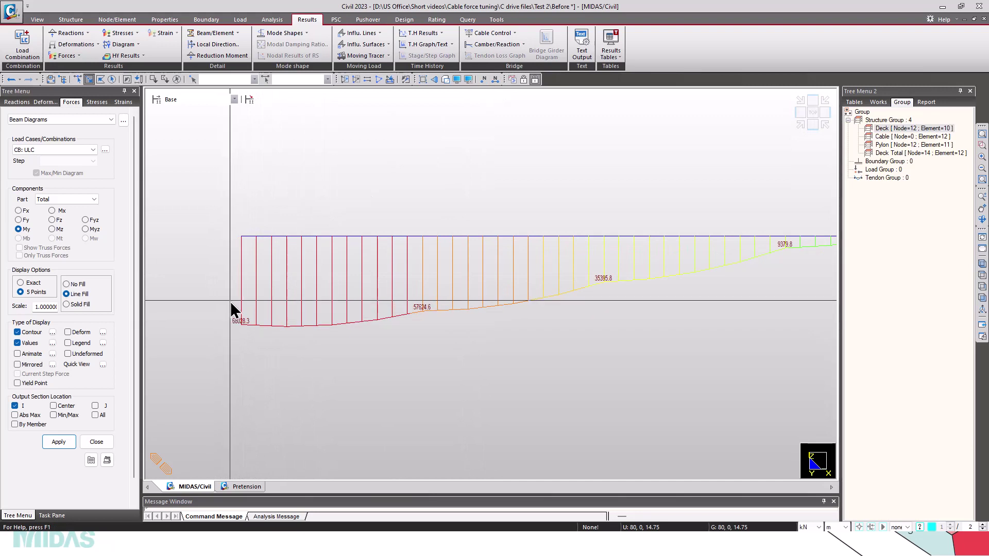
scroll(227, 307, down, 3)
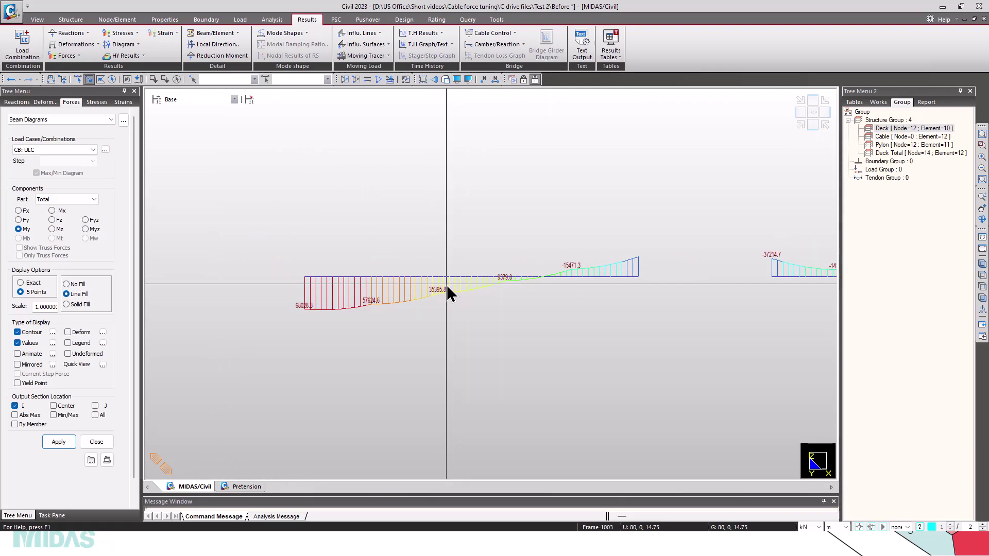
middle_drag(471, 174, 428, 202)
scroll(418, 242, down, 1)
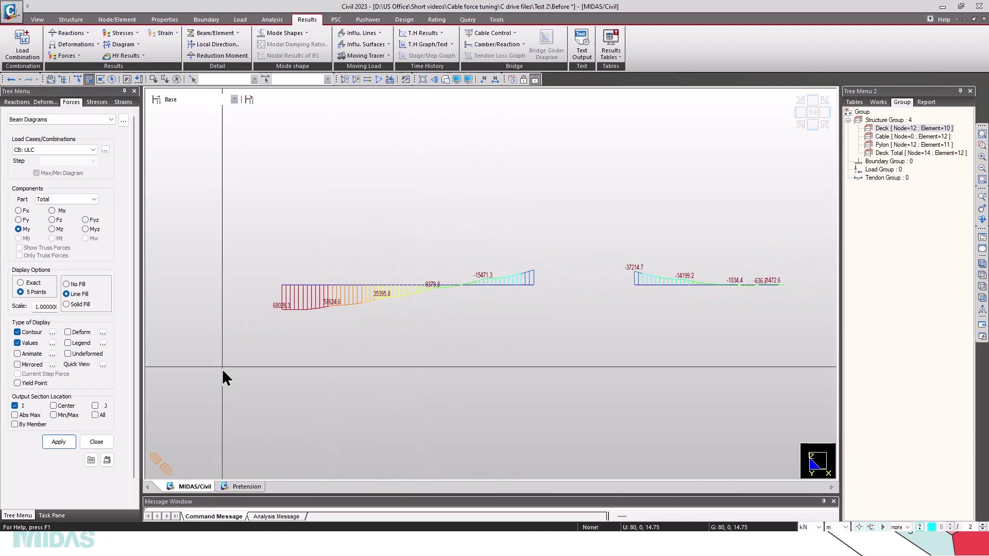
scroll(282, 311, up, 3)
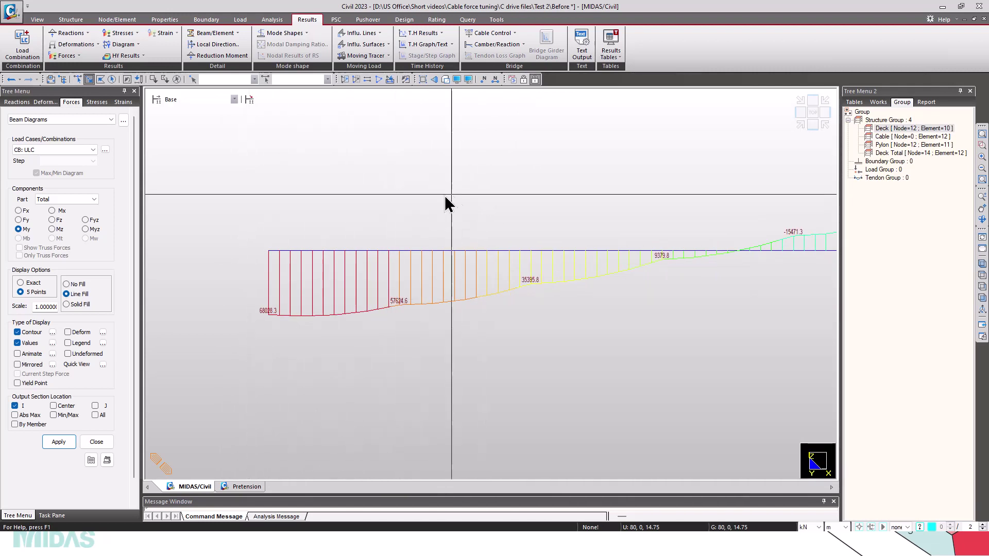
scroll(439, 195, down, 1)
middle_drag(574, 183, 515, 196)
scroll(488, 222, down, 1)
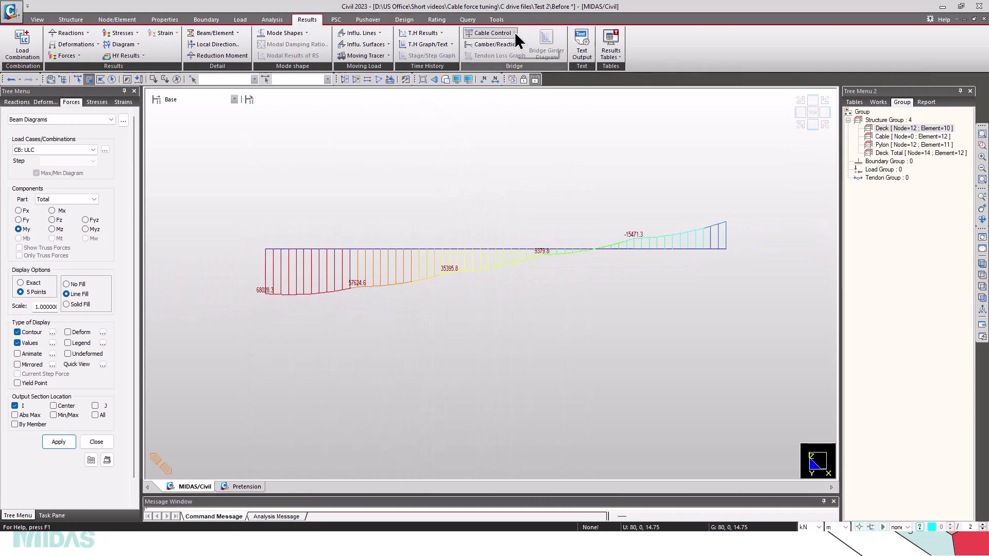
click(492, 33)
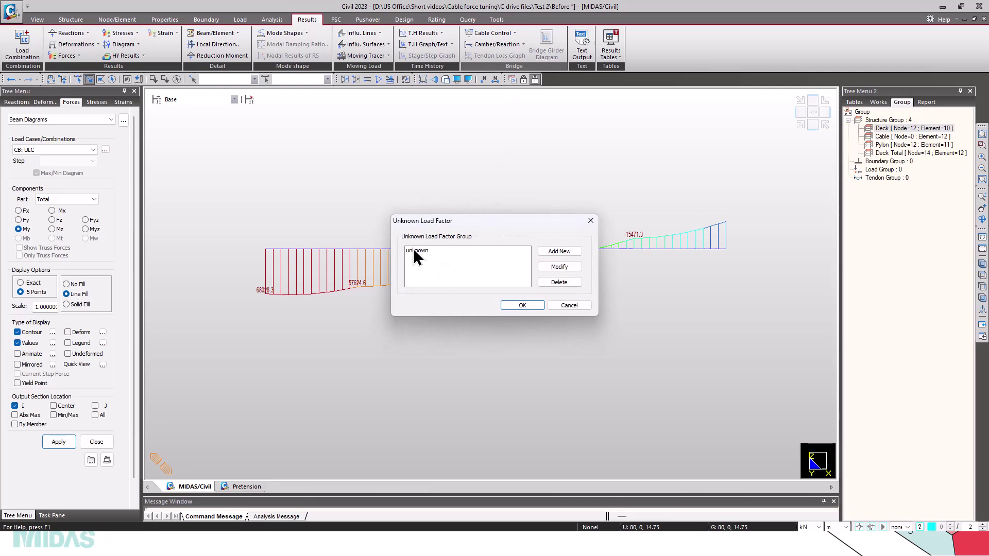
Add a new unknown load factor item named 'Sample'.
click(562, 251)
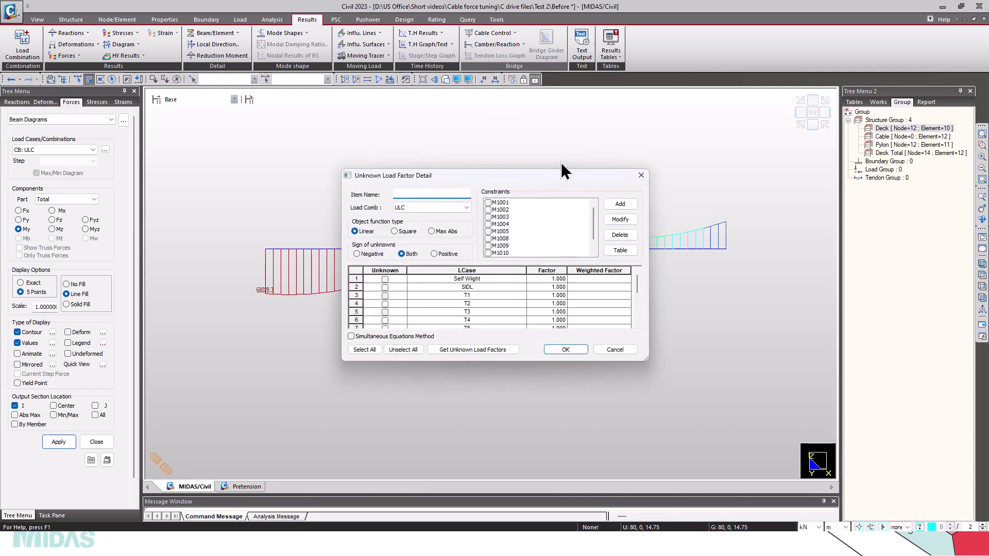
drag(558, 172, 566, 189)
text(S)
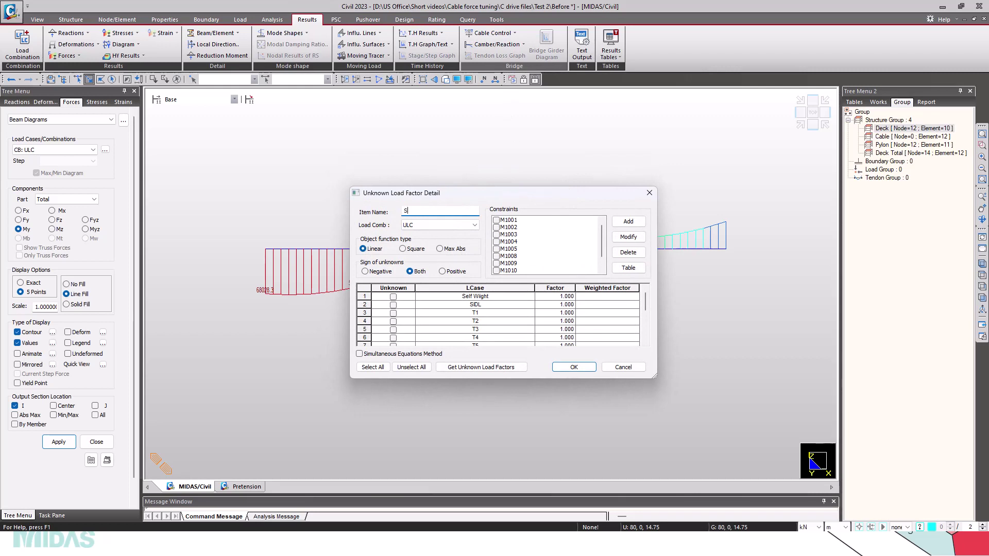
text(ample)
Add constraint M1001 as a Beam Force on element 1001 for the My component.
click(635, 221)
drag(510, 192, 731, 194)
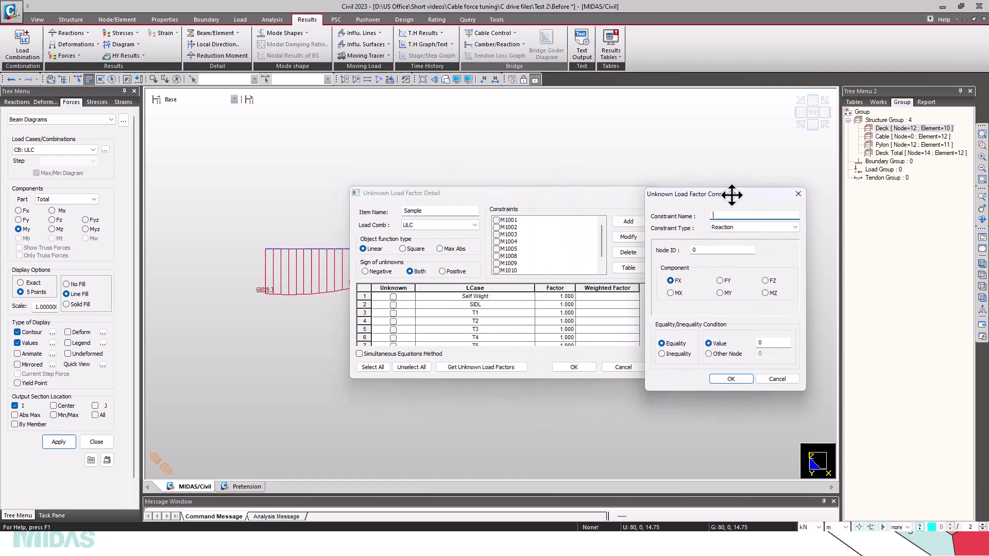
text(M1001)
click(776, 227)
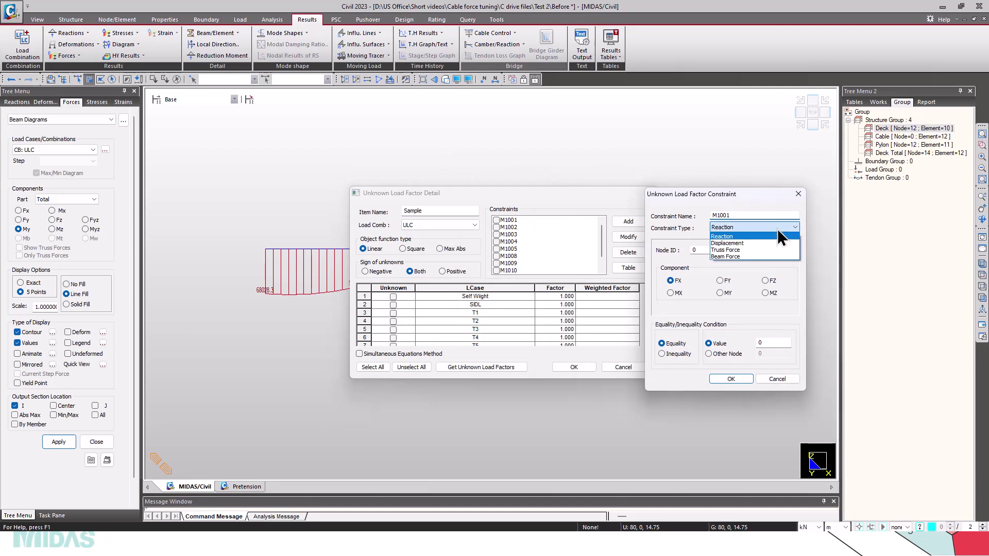
click(751, 258)
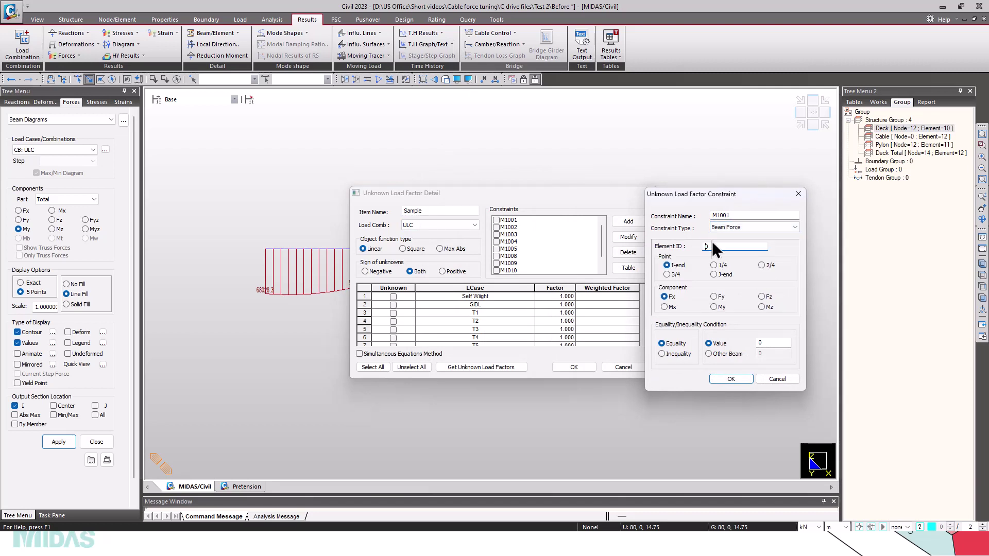
text(1001)
click(714, 307)
Make M1001 an inequality with upper bound 5000 and lower bound -5000, and confirm.
double_click(767, 343)
text(4)
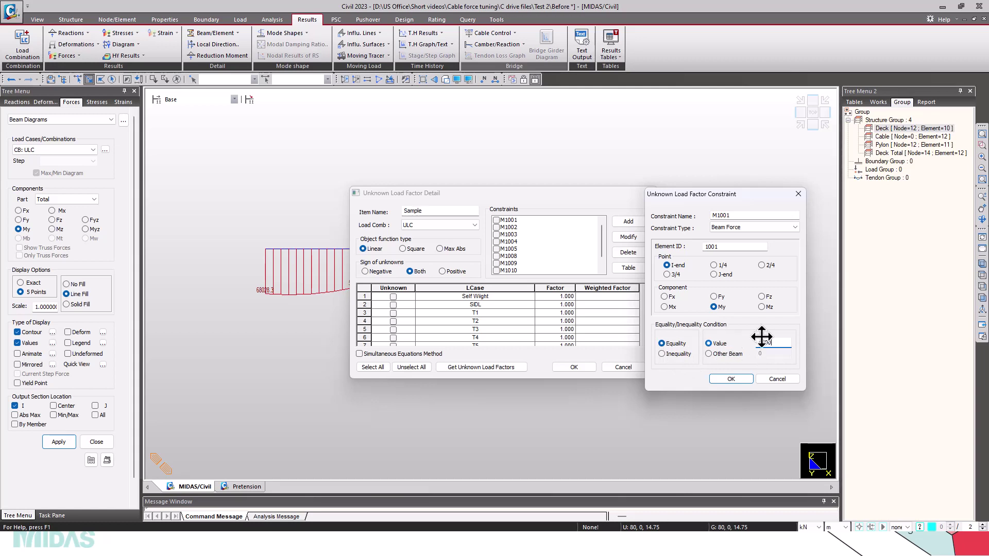
text(500)
click(662, 354)
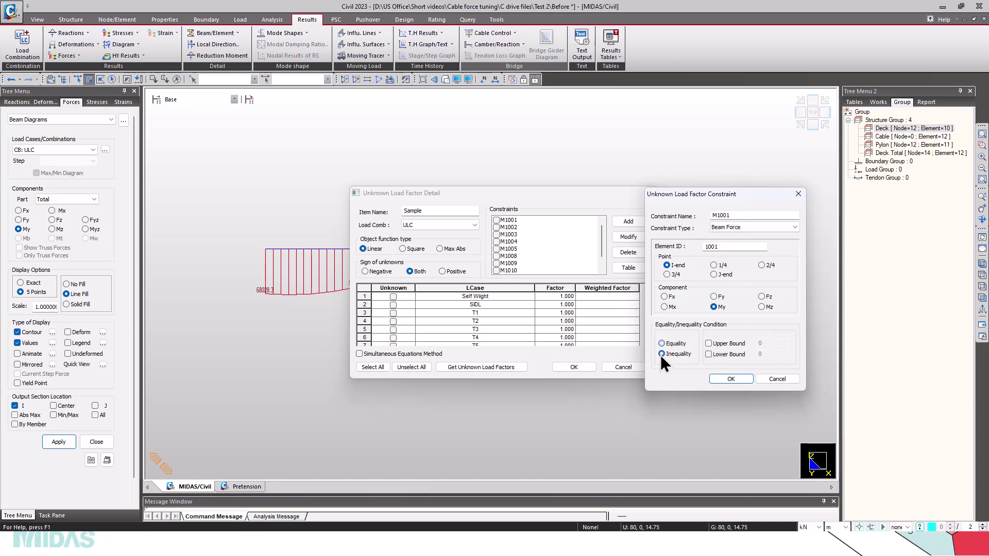
click(709, 354)
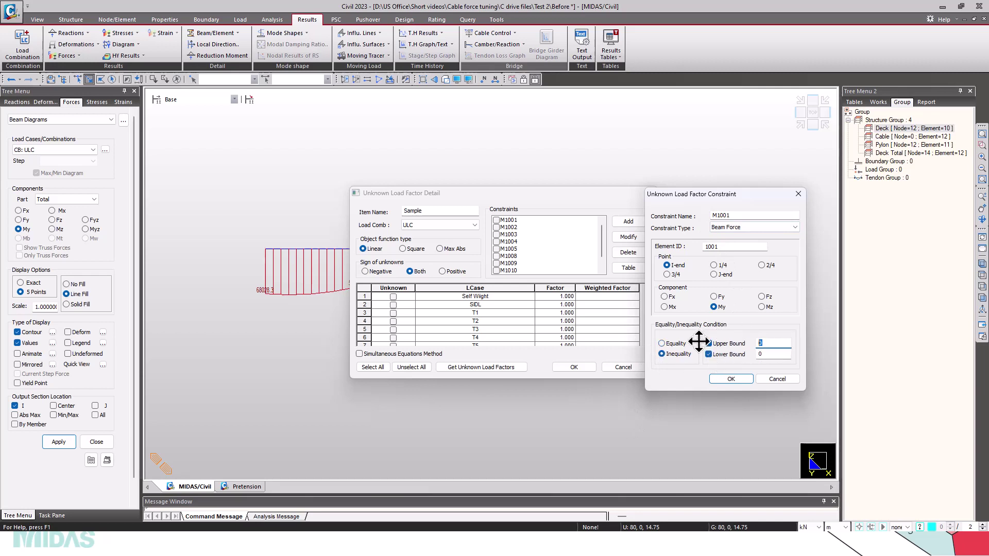
text(5000)
double_click(760, 353)
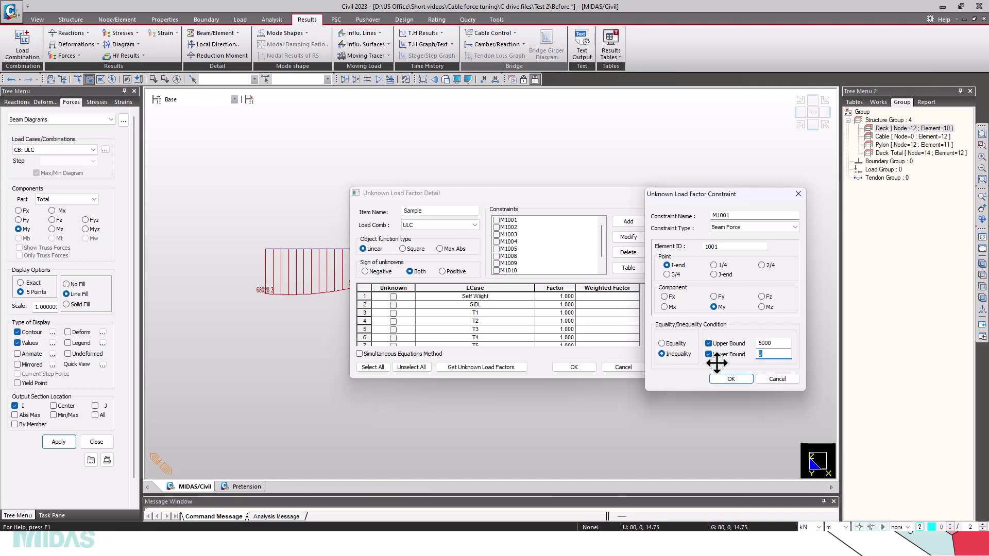
text(-5000)
click(731, 379)
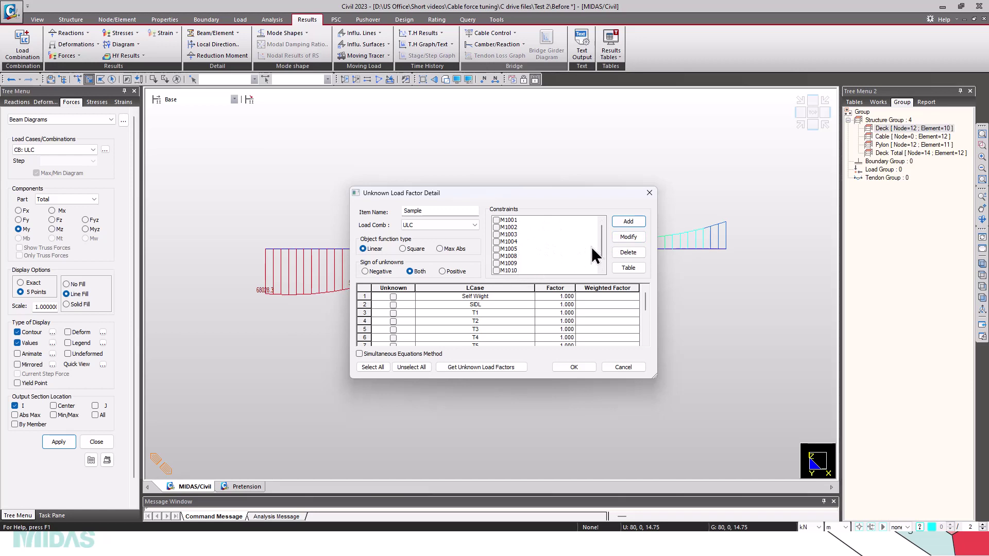
drag(600, 245, 601, 264)
Close the Sample item and open the existing 'unknown' item for editing.
click(648, 194)
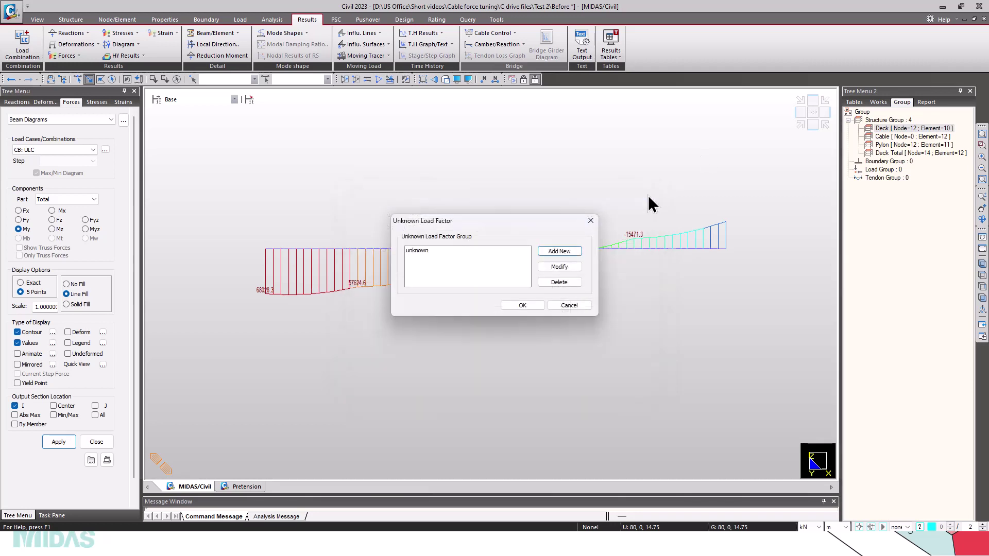
click(416, 251)
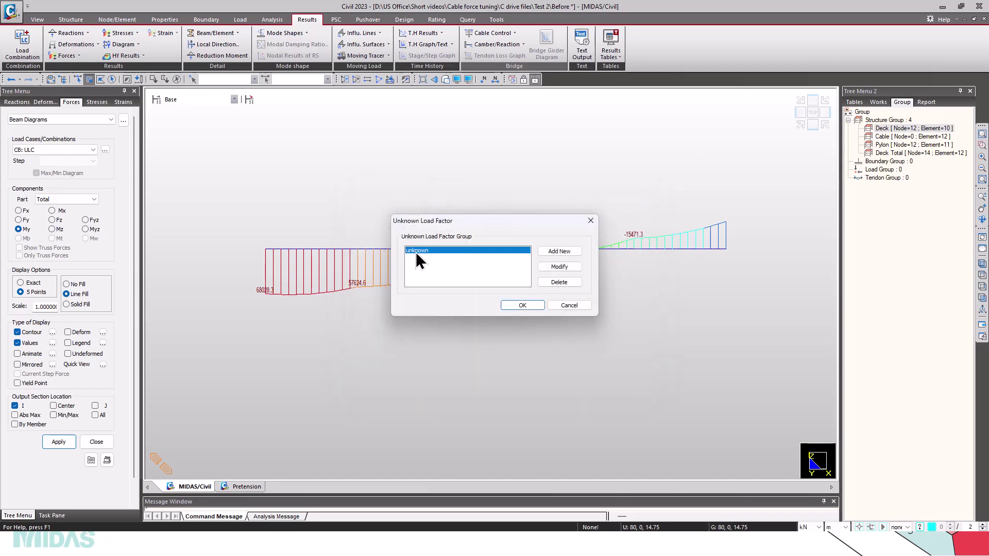
click(561, 265)
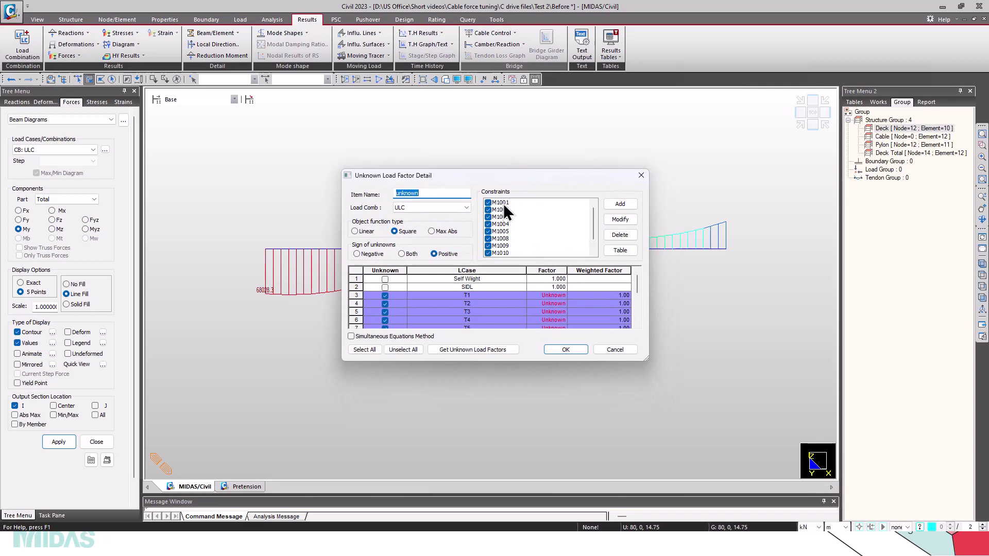
Review the Beam Force constraints (Upper 5000, Lower -5000) in the Constraint Table.
click(620, 251)
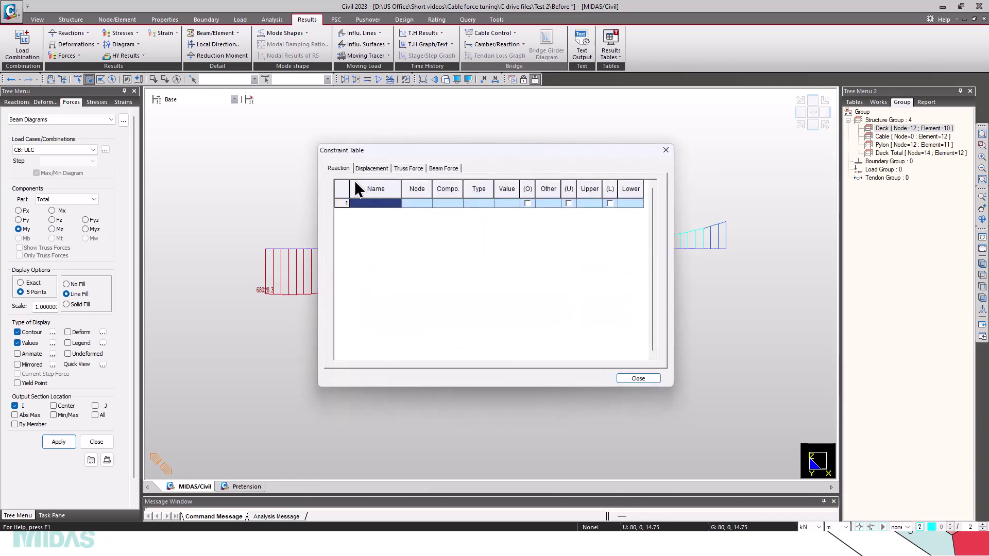
click(445, 169)
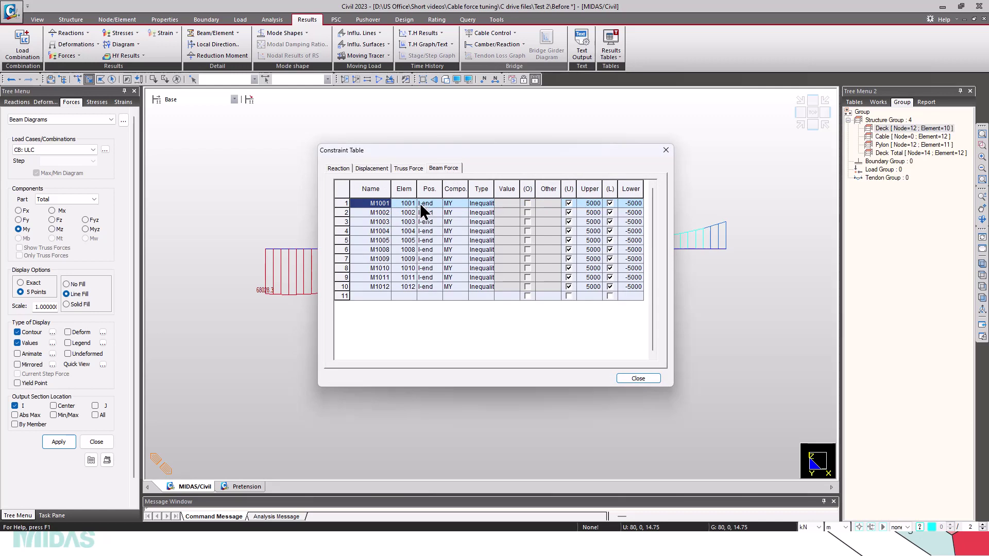
drag(500, 158, 678, 238)
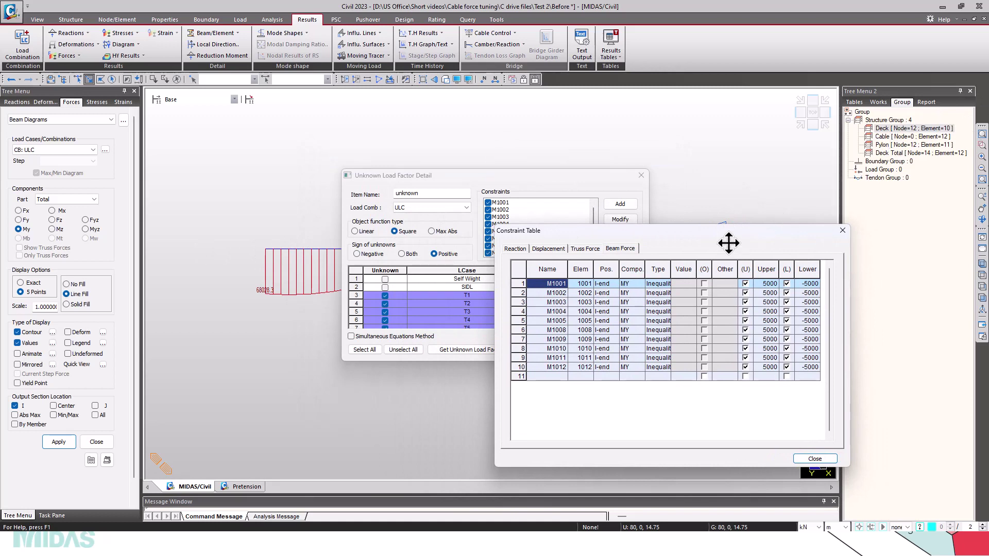
drag(727, 243, 701, 188)
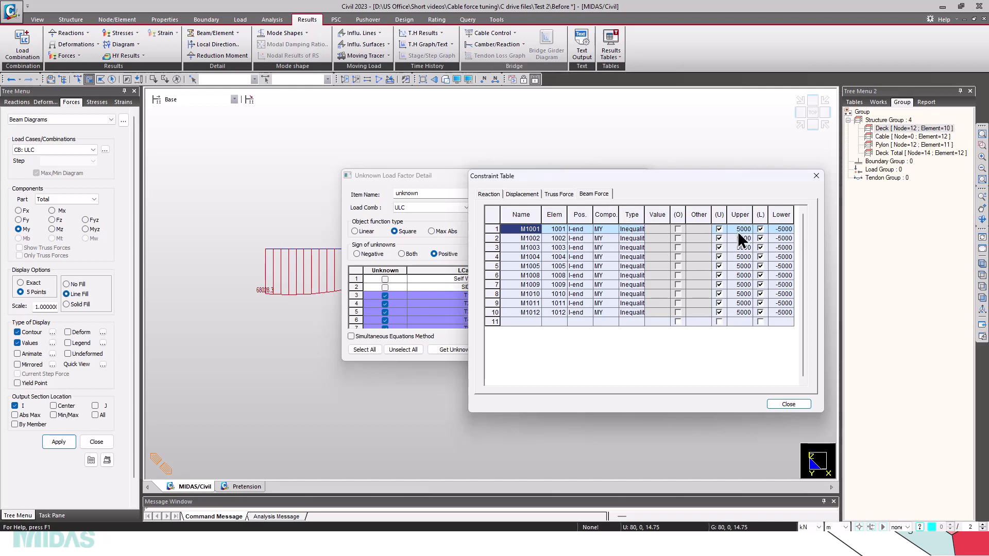
click(818, 175)
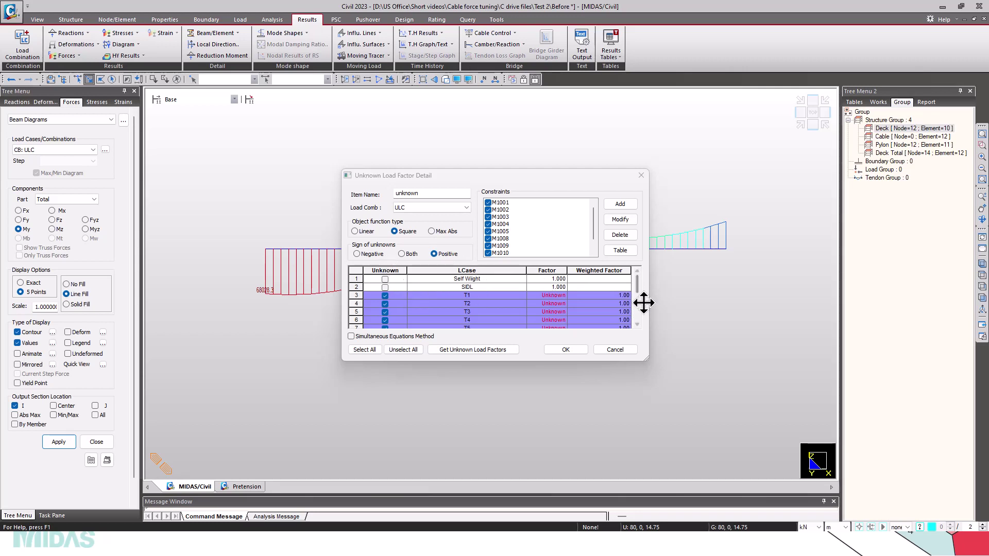
mouse_move(637, 286)
mouse_down()
mouse_move(638, 310)
mouse_move(638, 278)
mouse_up()
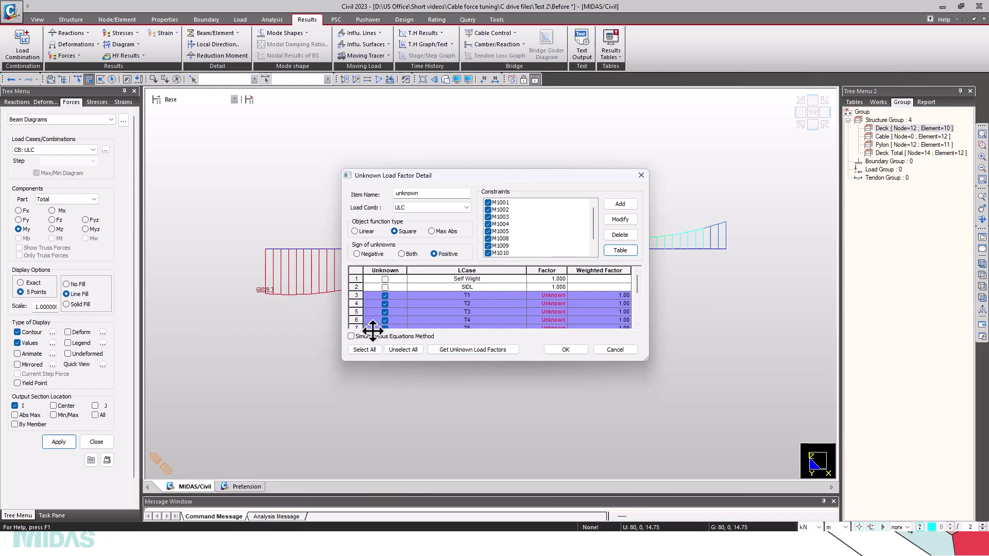
click(472, 350)
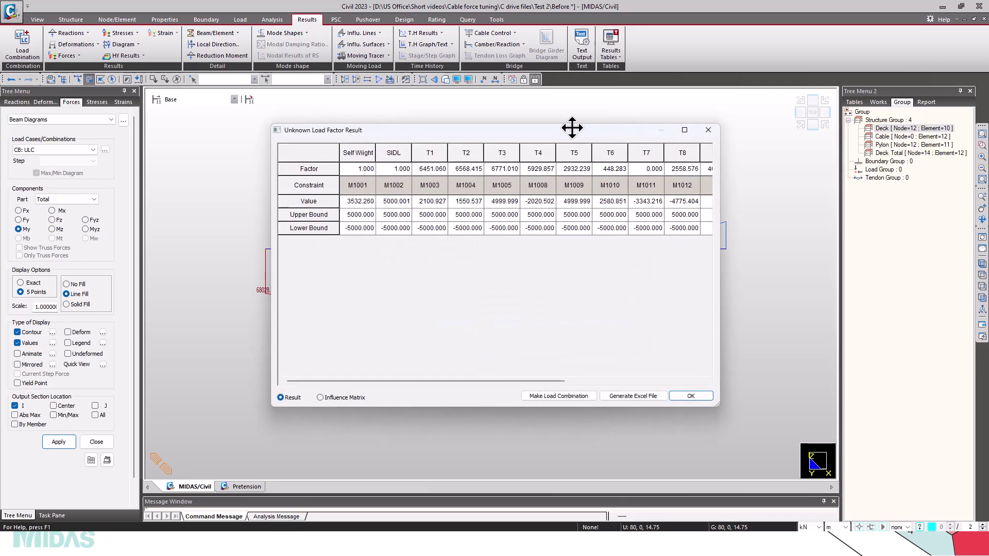
Move the Unknown Load Factor Result dialog lower and switch it to the influence matrix.
drag(571, 128, 570, 166)
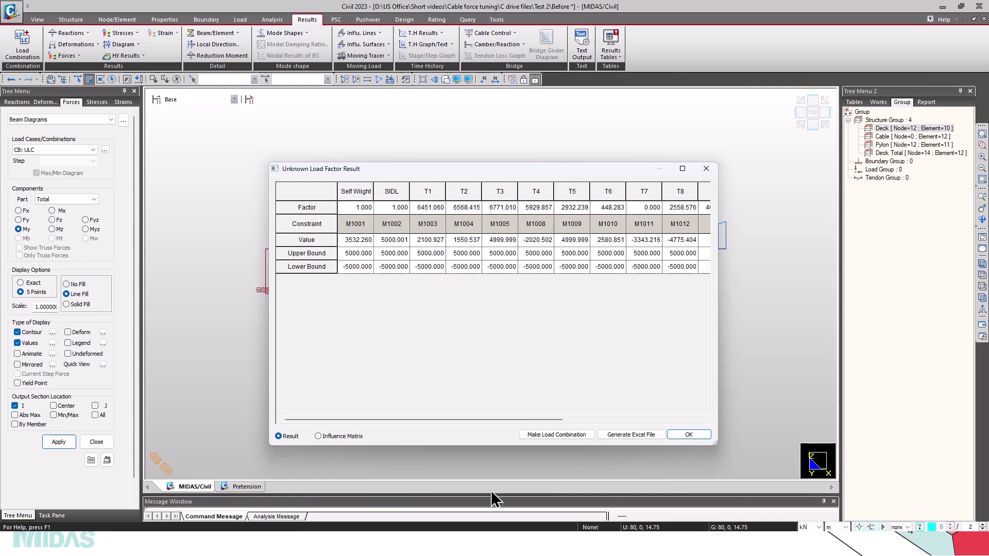
click(318, 436)
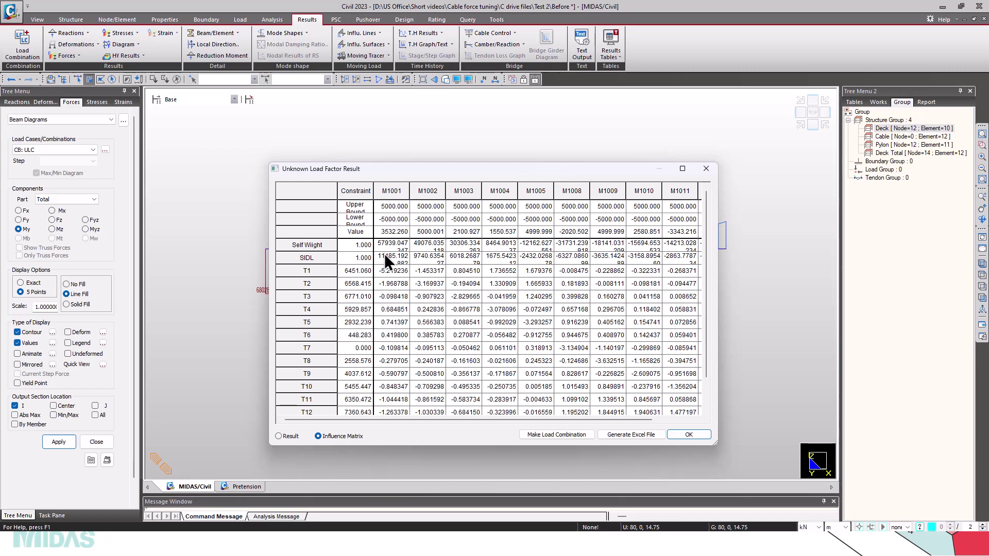
Export the influence matrix results to an Excel file.
click(628, 437)
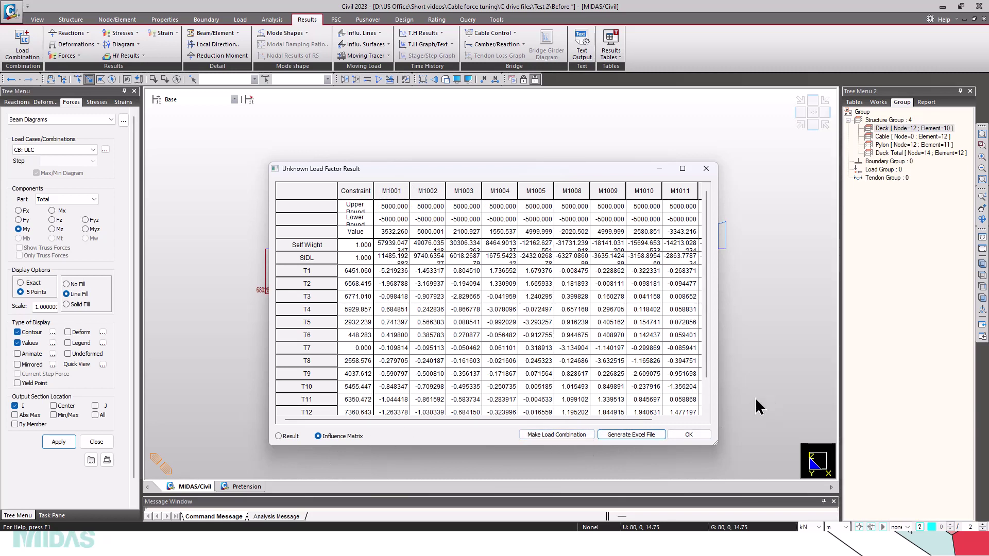
Store the solved load factors as load combination 'ULF', then close the result, detail and group windows.
click(550, 442)
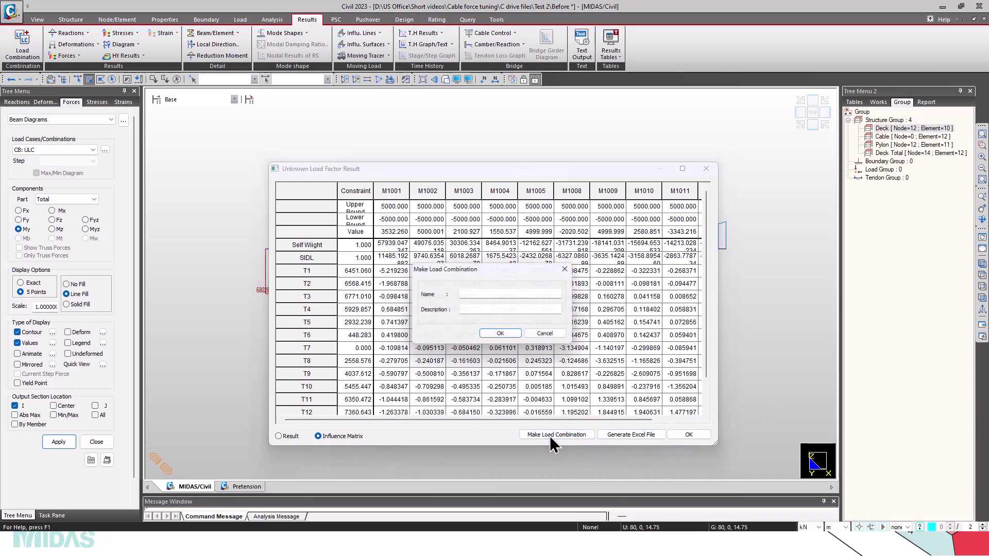
click(473, 294)
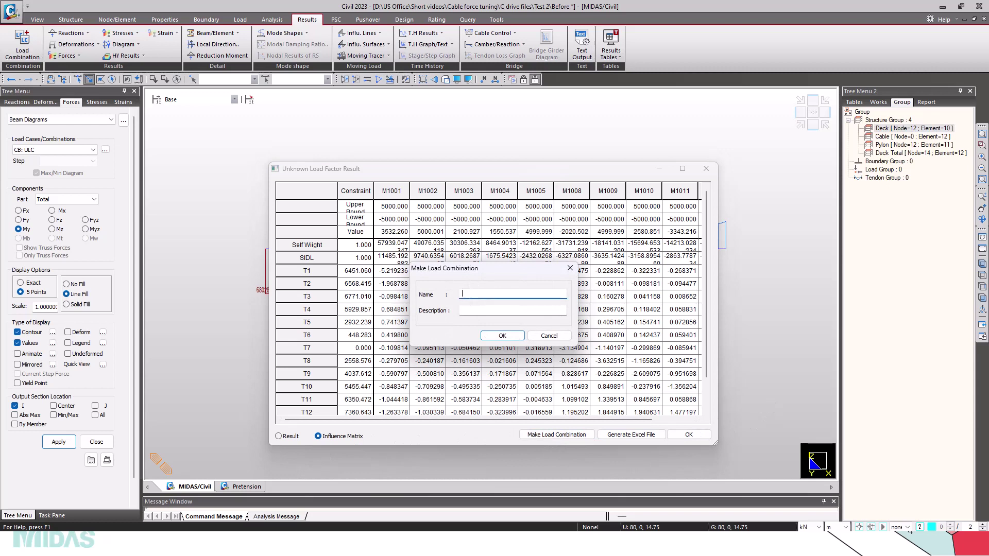
text(ULF)
click(499, 335)
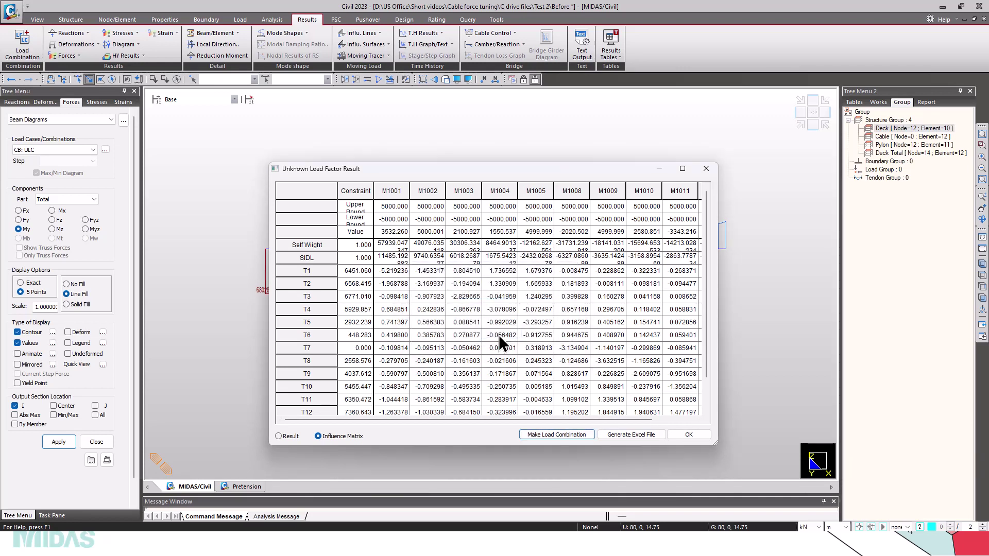
click(689, 435)
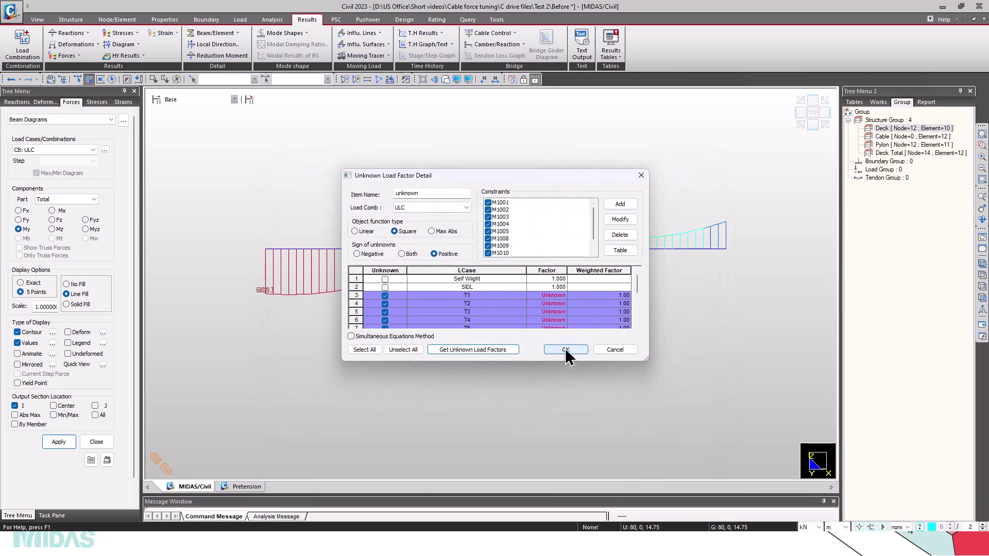
click(565, 350)
click(589, 221)
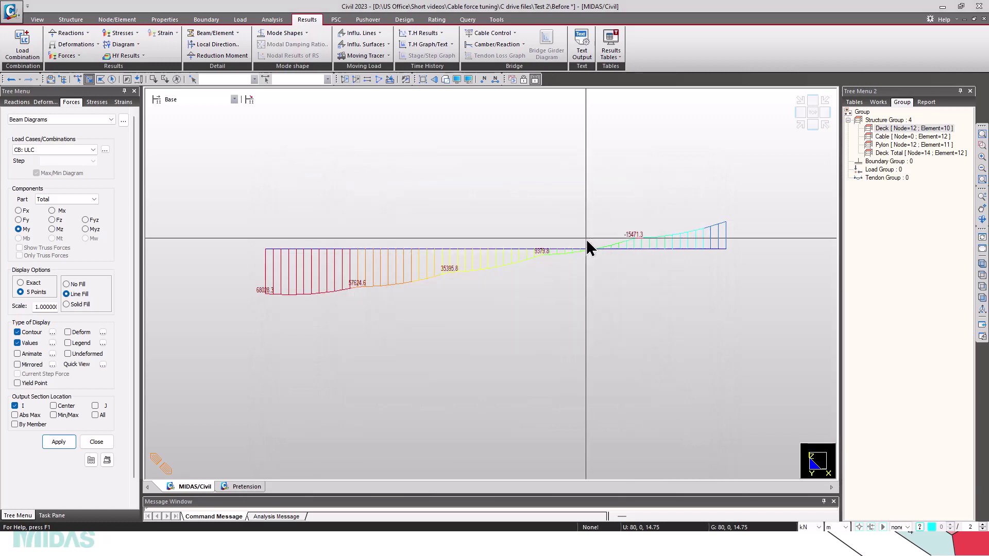
Plot the bending moment diagram for combination CB: ULF on the whole bridge.
click(78, 150)
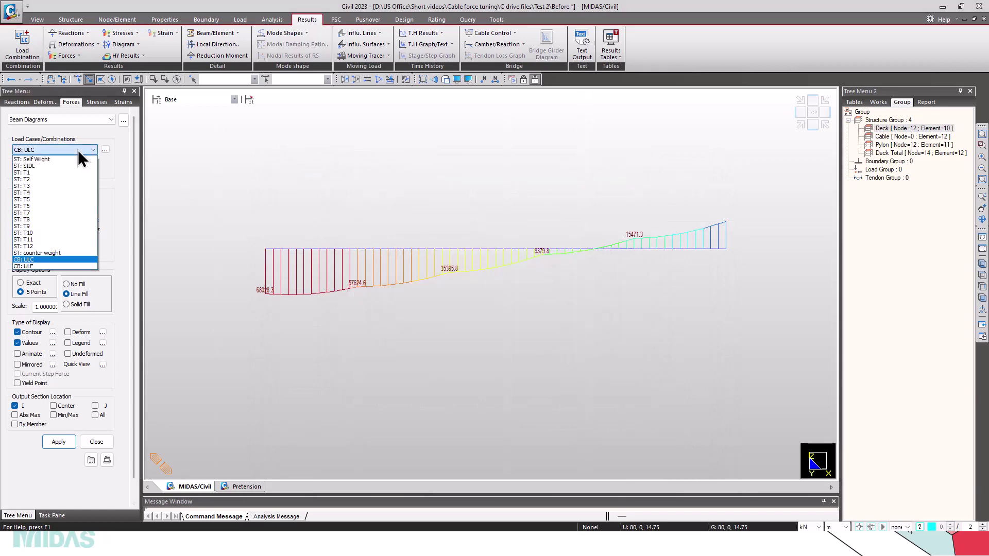
click(91, 266)
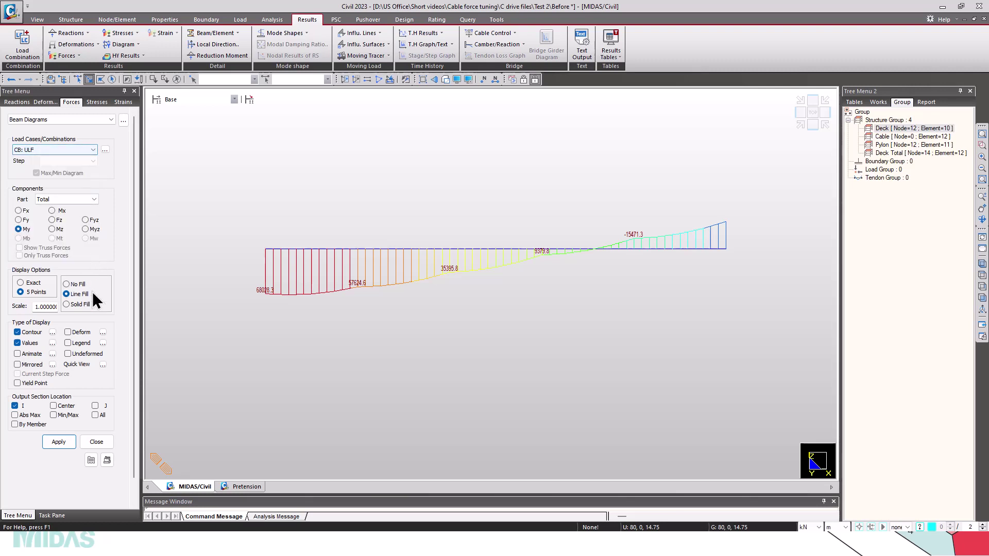
click(377, 79)
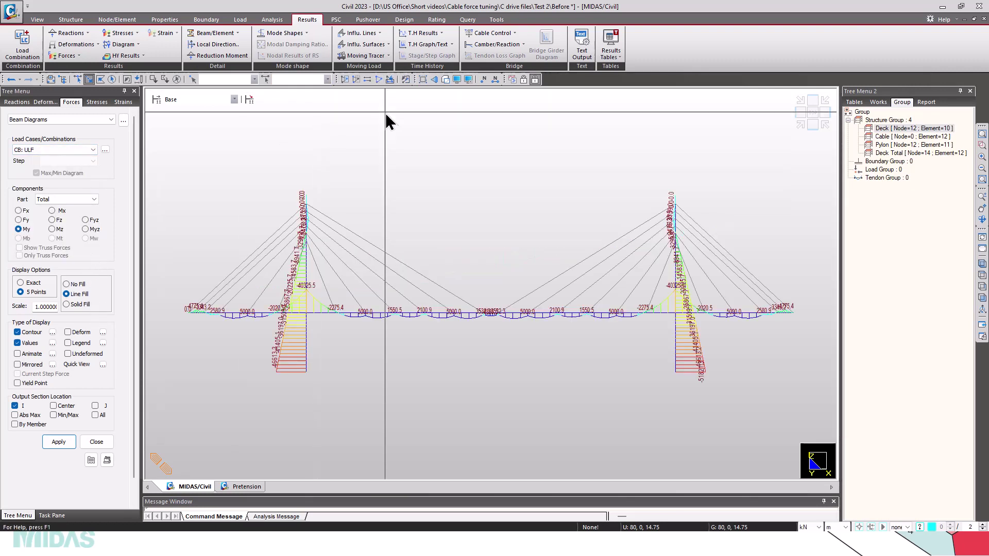
click(58, 442)
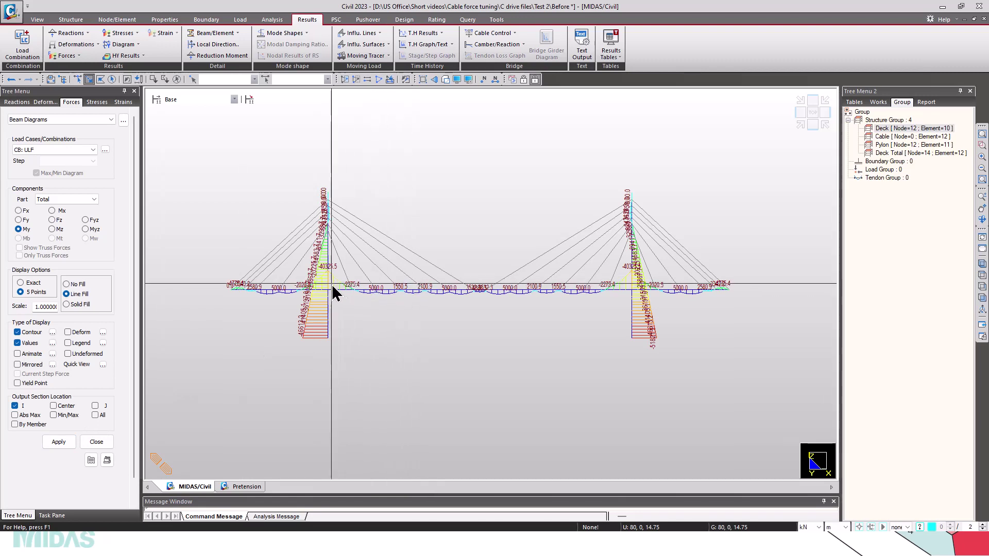
Activate only the Deck group and zoom in to inspect its ULF moments across both spans.
double_click(892, 129)
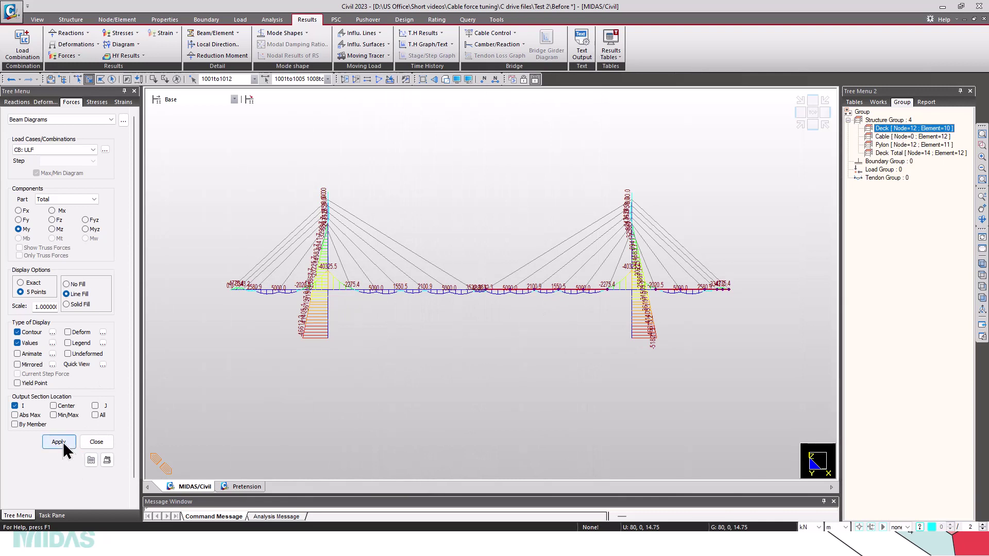
click(61, 442)
double_click(898, 127)
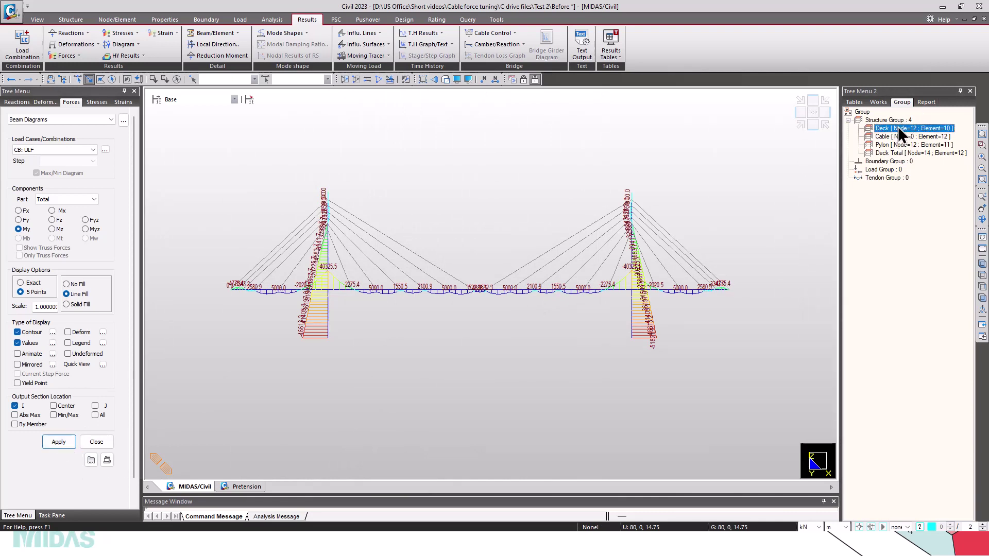
click(343, 79)
scroll(452, 278, up, 5)
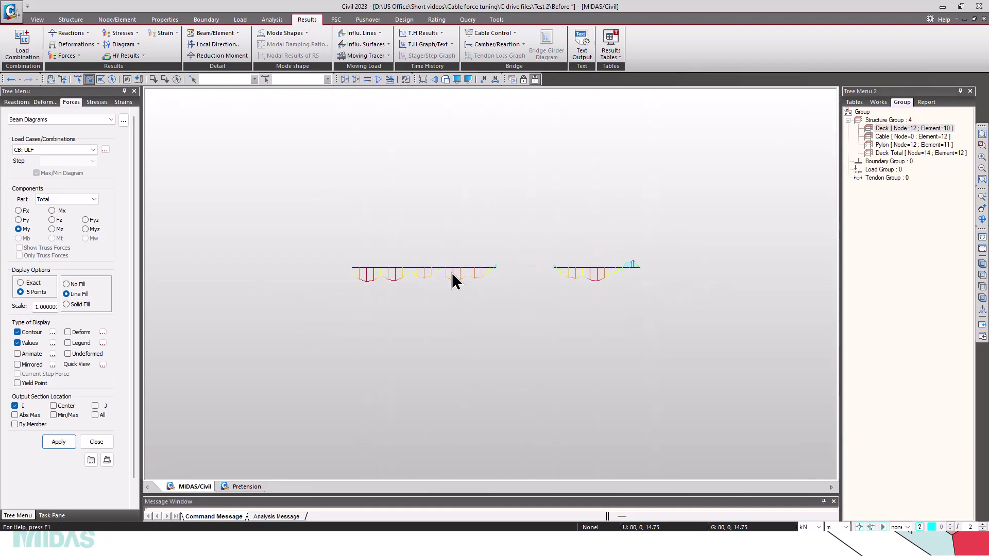
middle_drag(448, 270, 543, 232)
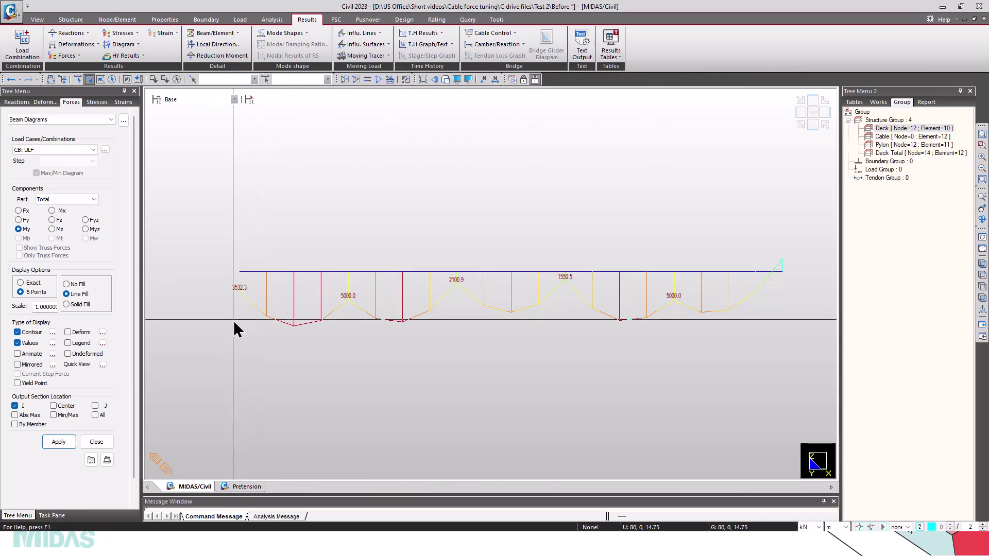
middle_drag(380, 324, 405, 356)
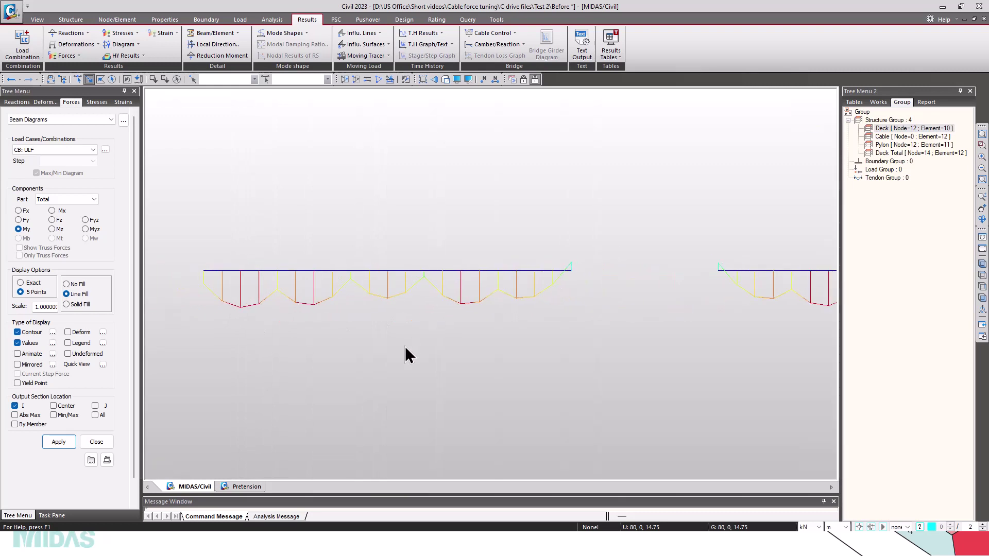
middle_drag(439, 309, 413, 335)
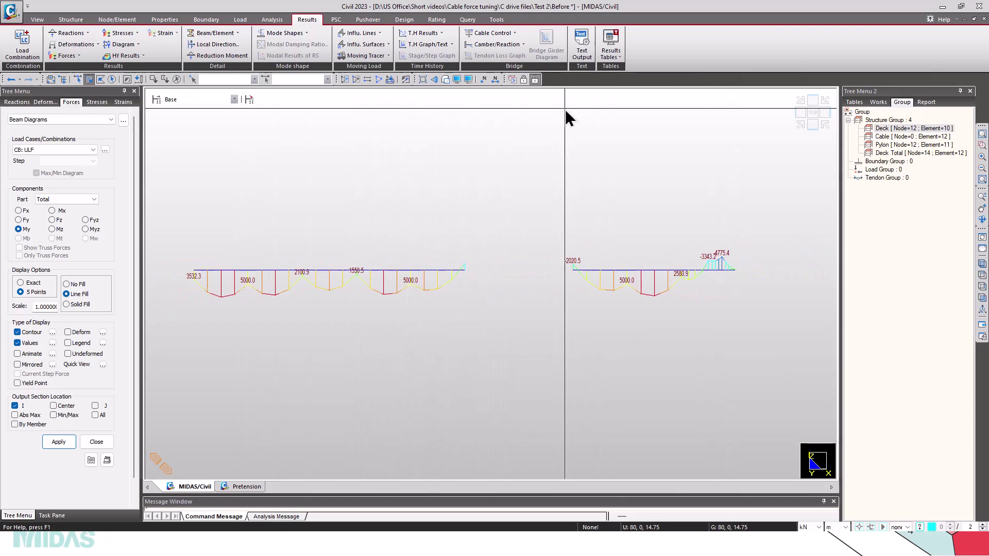
click(25, 36)
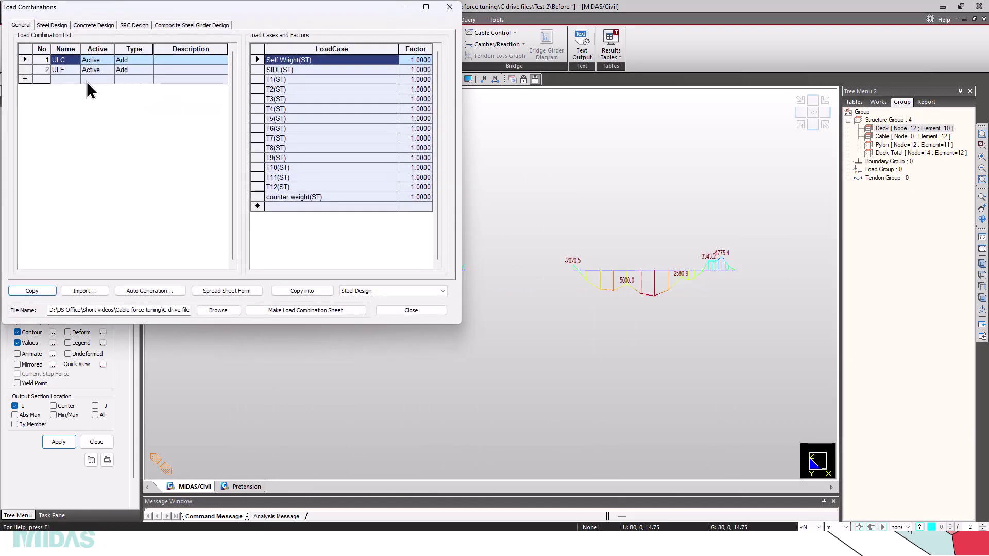
click(24, 71)
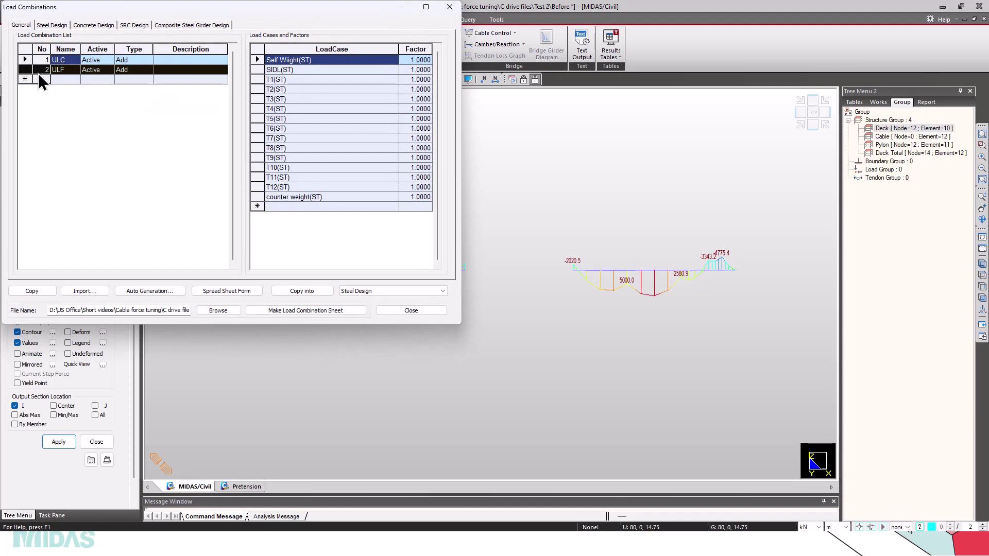
click(64, 71)
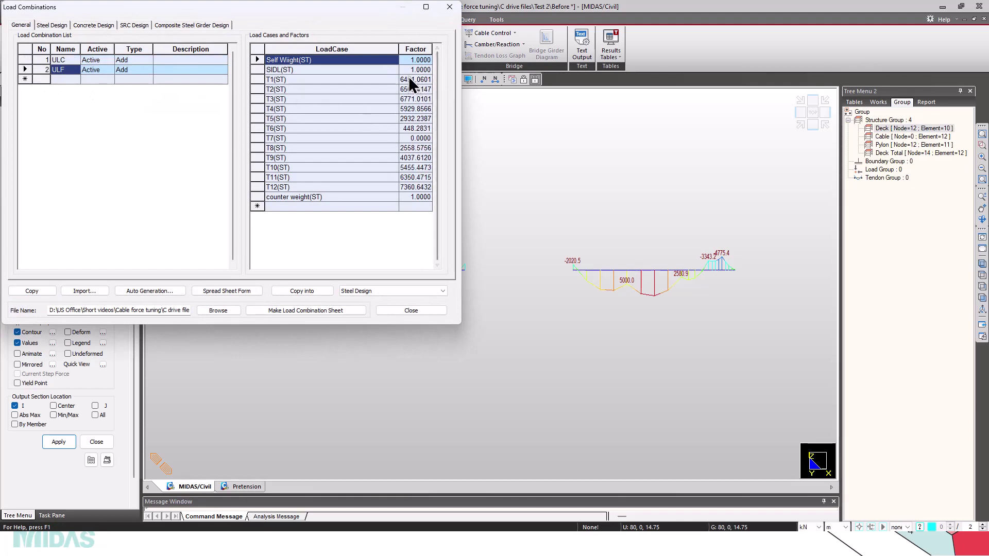
click(449, 6)
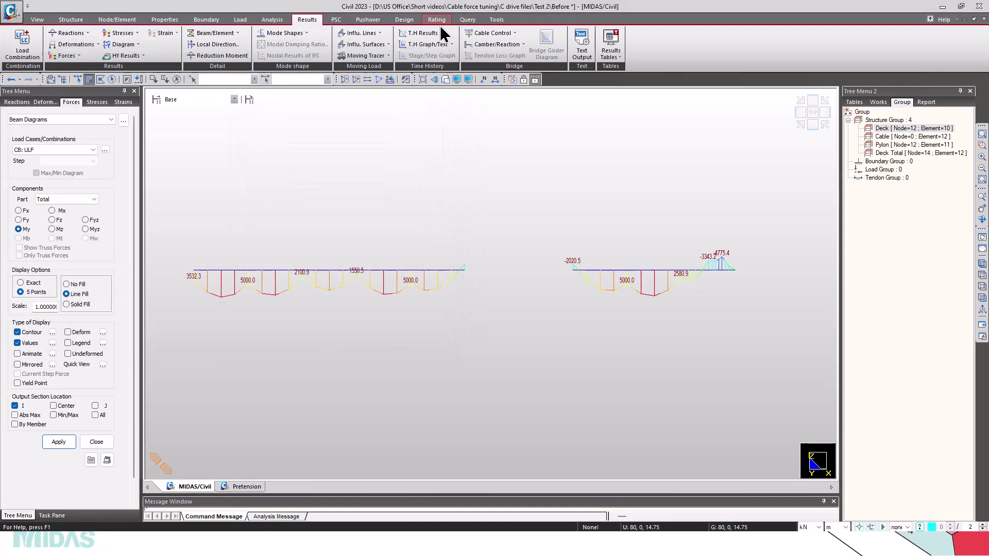